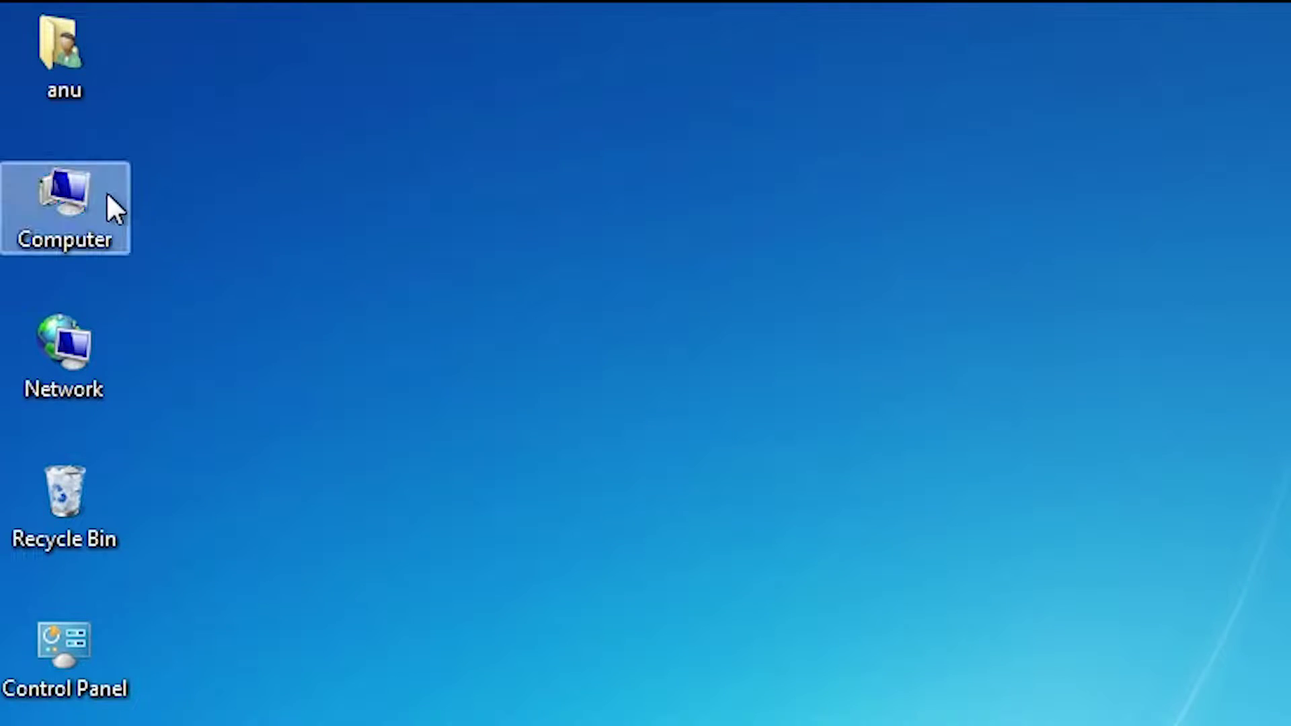
- Check in the computer's system properties whether Windows is 32-bit or 64-bit, and close the window
right_click(75, 187)
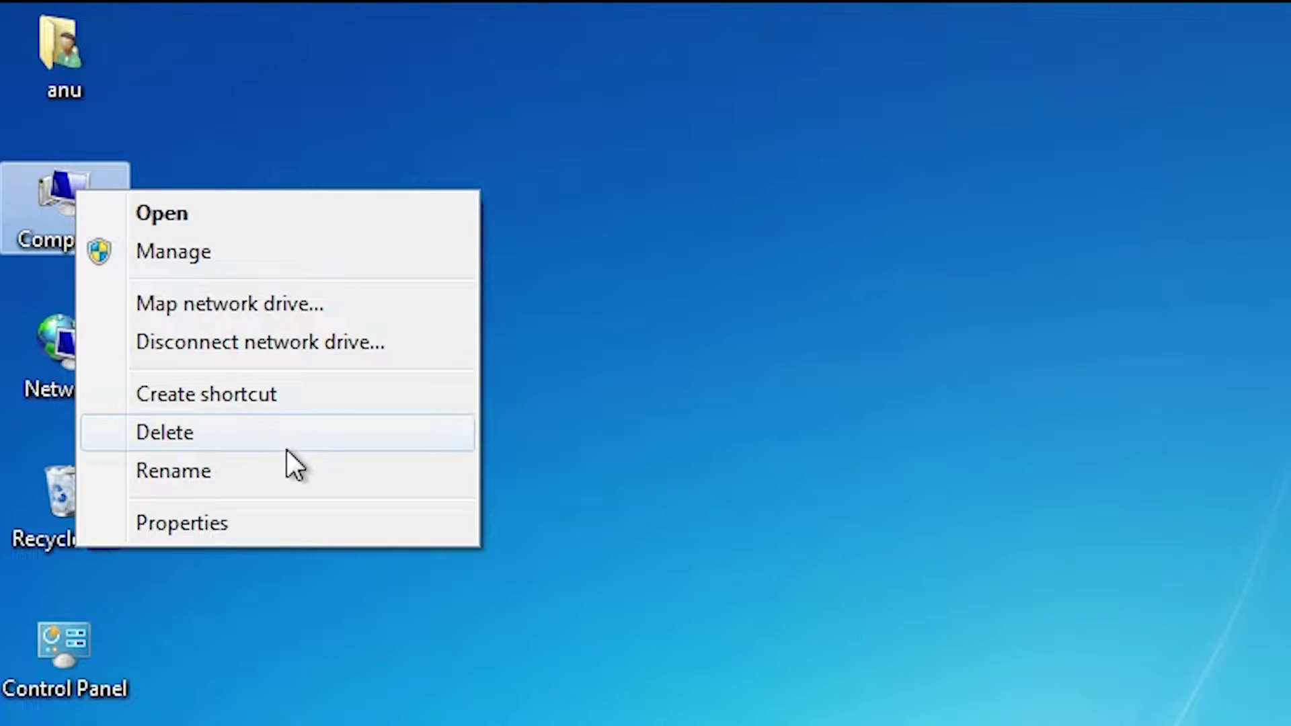
left_click(270, 518)
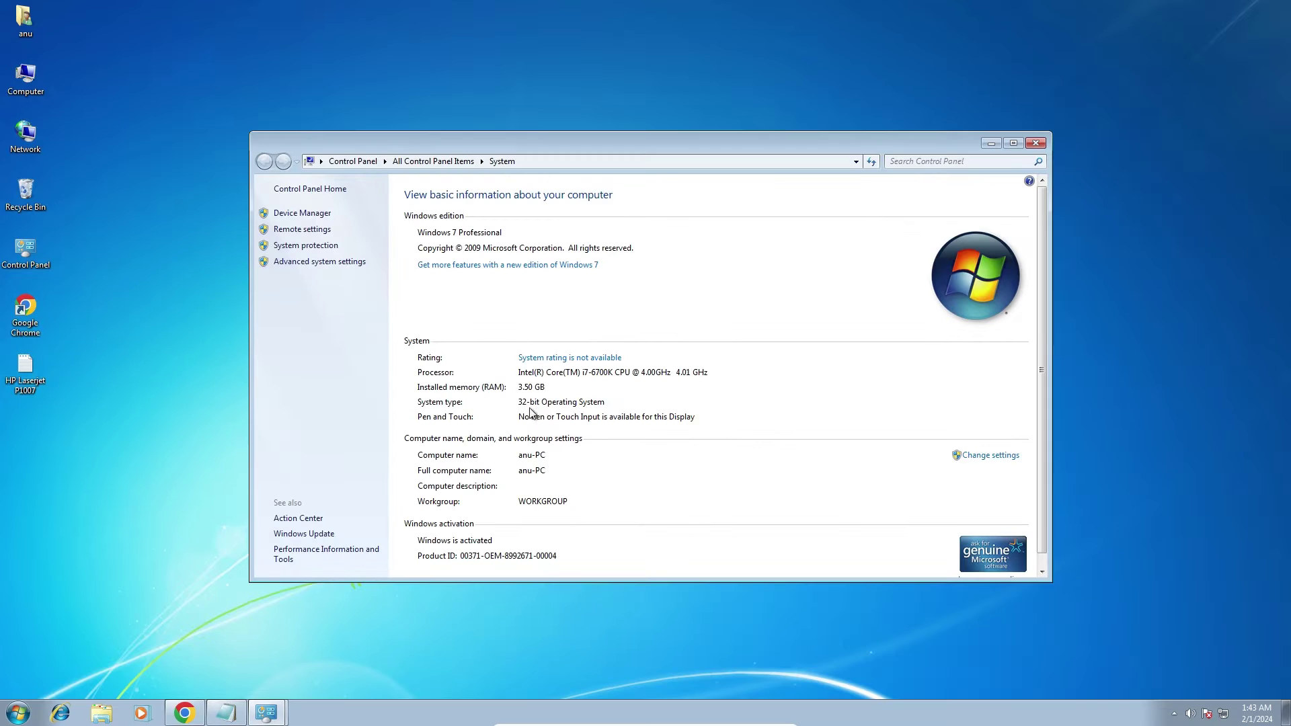
left_click(1035, 142)
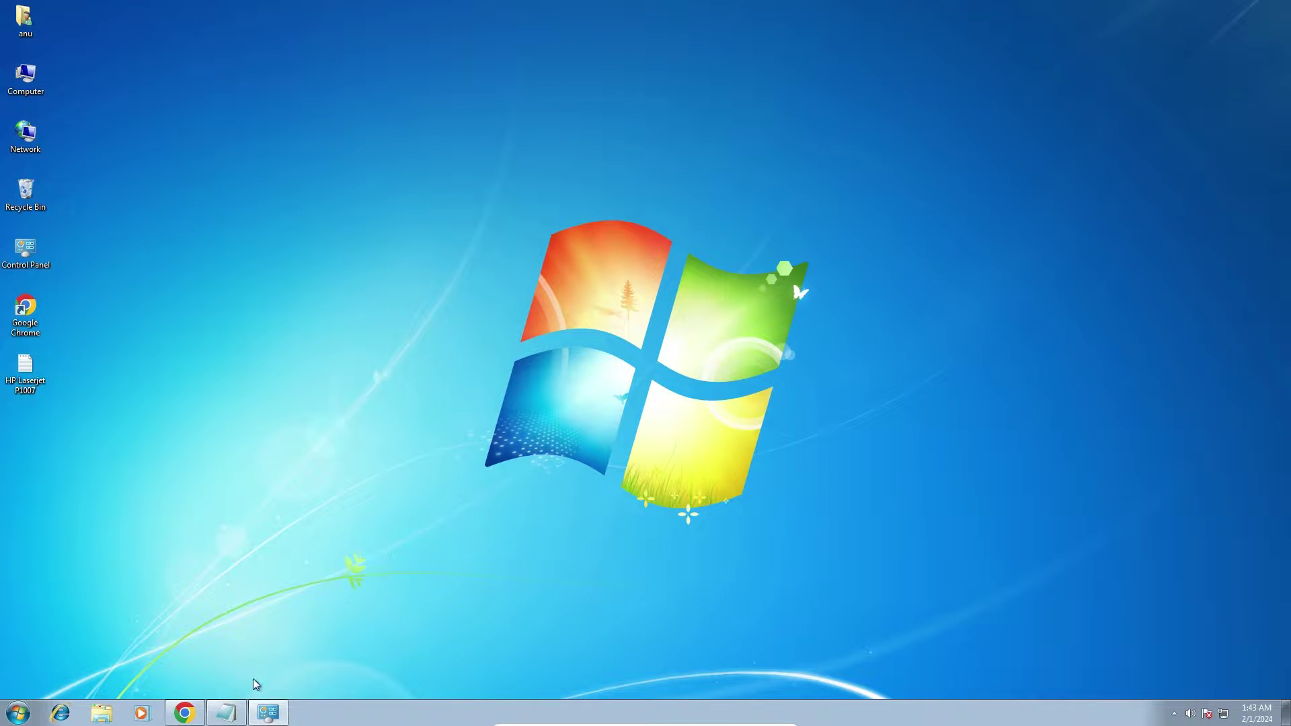
- View the driver links in the HP Laserjet P1007 note, switch to the MEGA page in Chrome, and download the 32-bit driver folder as a ZIP file
left_click(226, 712)
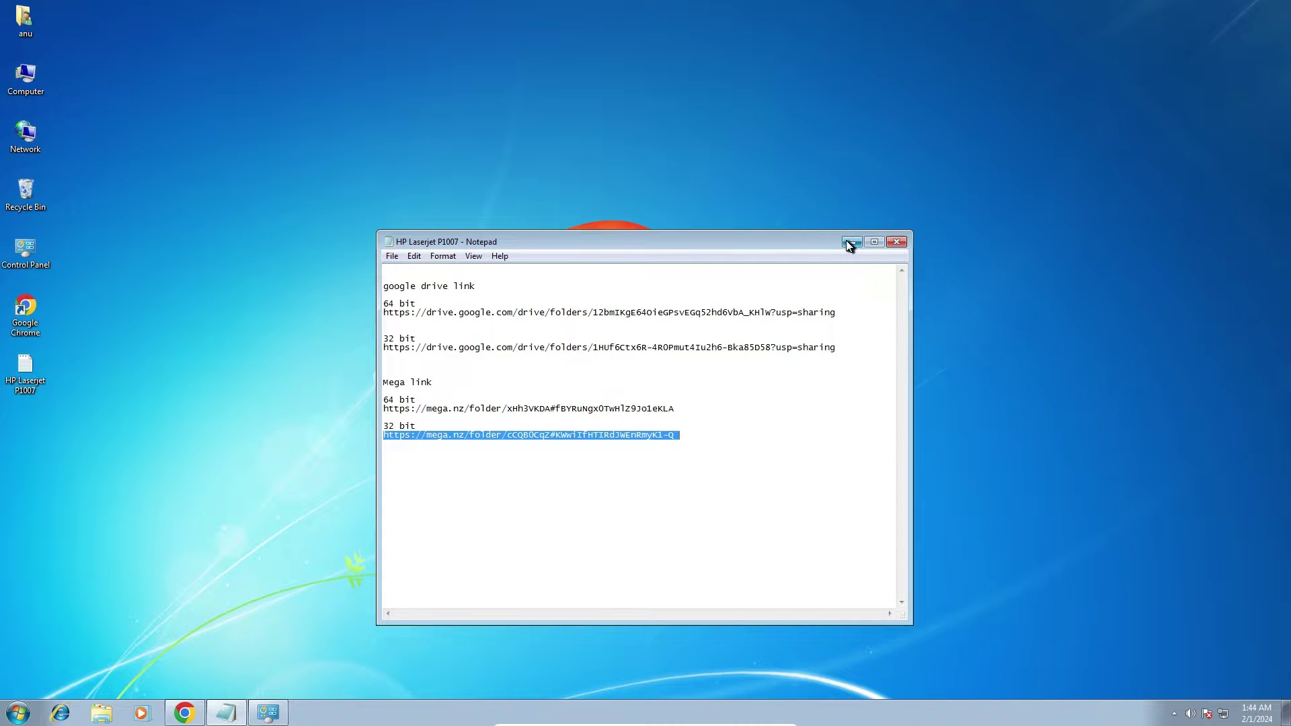
left_click(850, 242)
left_click(187, 711)
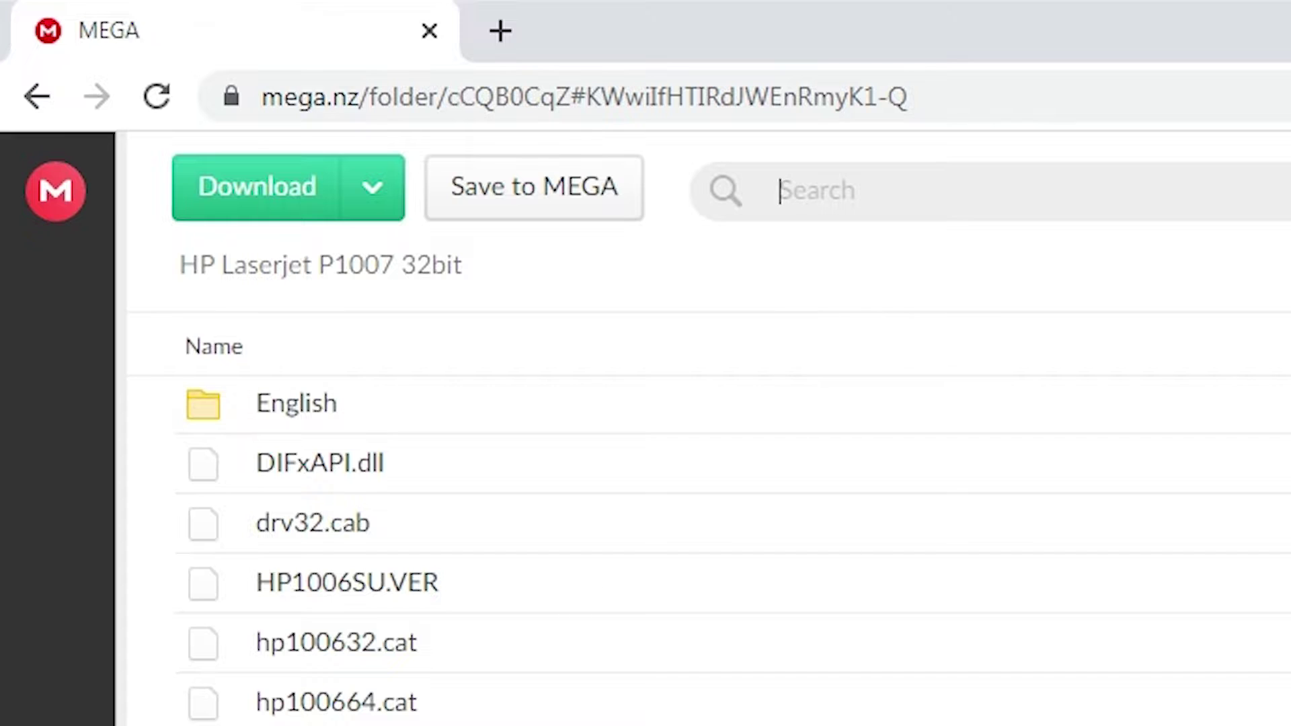
left_click(350, 205)
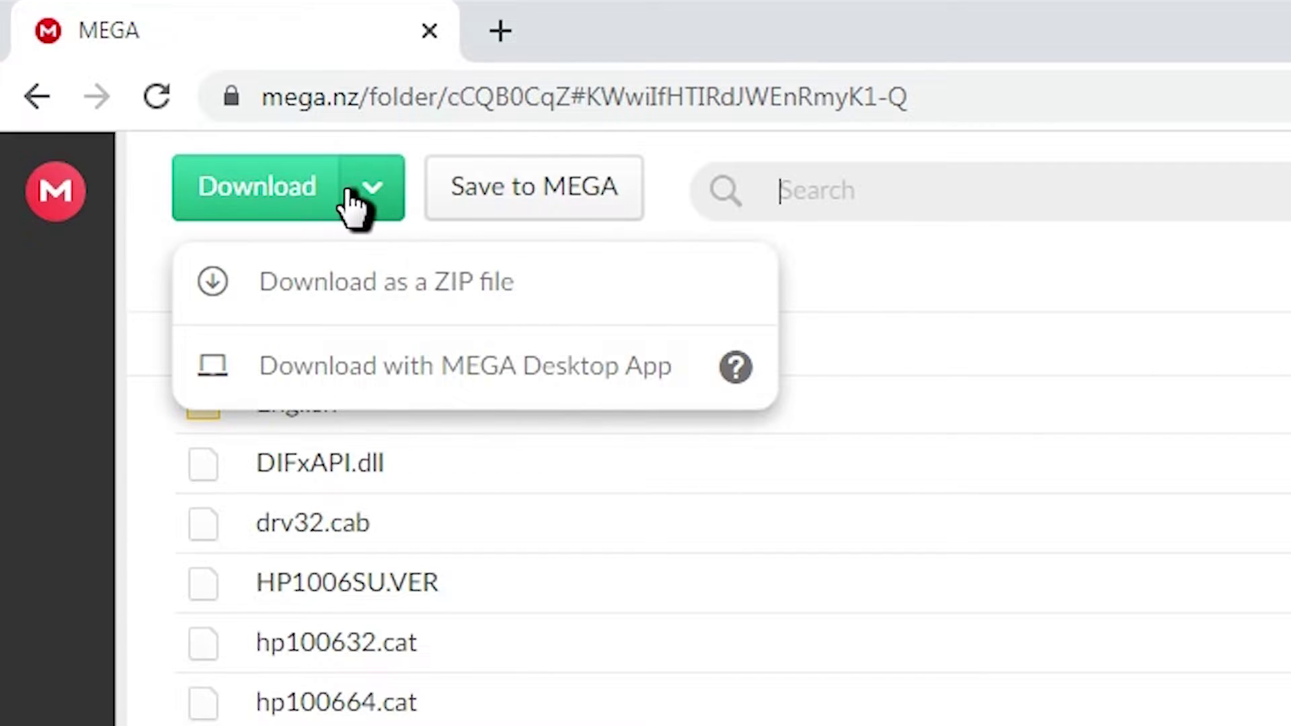
left_click(435, 281)
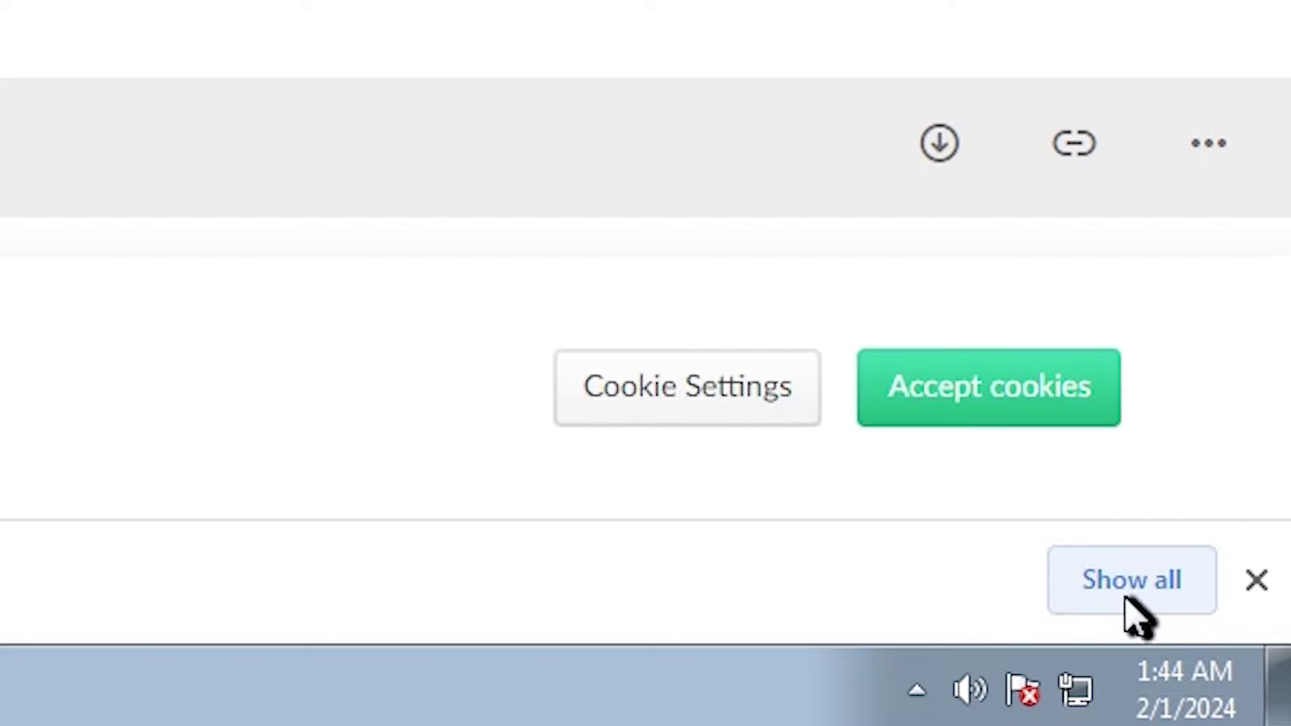
- Show the downloaded HP Laserjet P1007 32bit archive in its folder and move it onto the desktop beside the Control Panel shortcut
left_click(1126, 597)
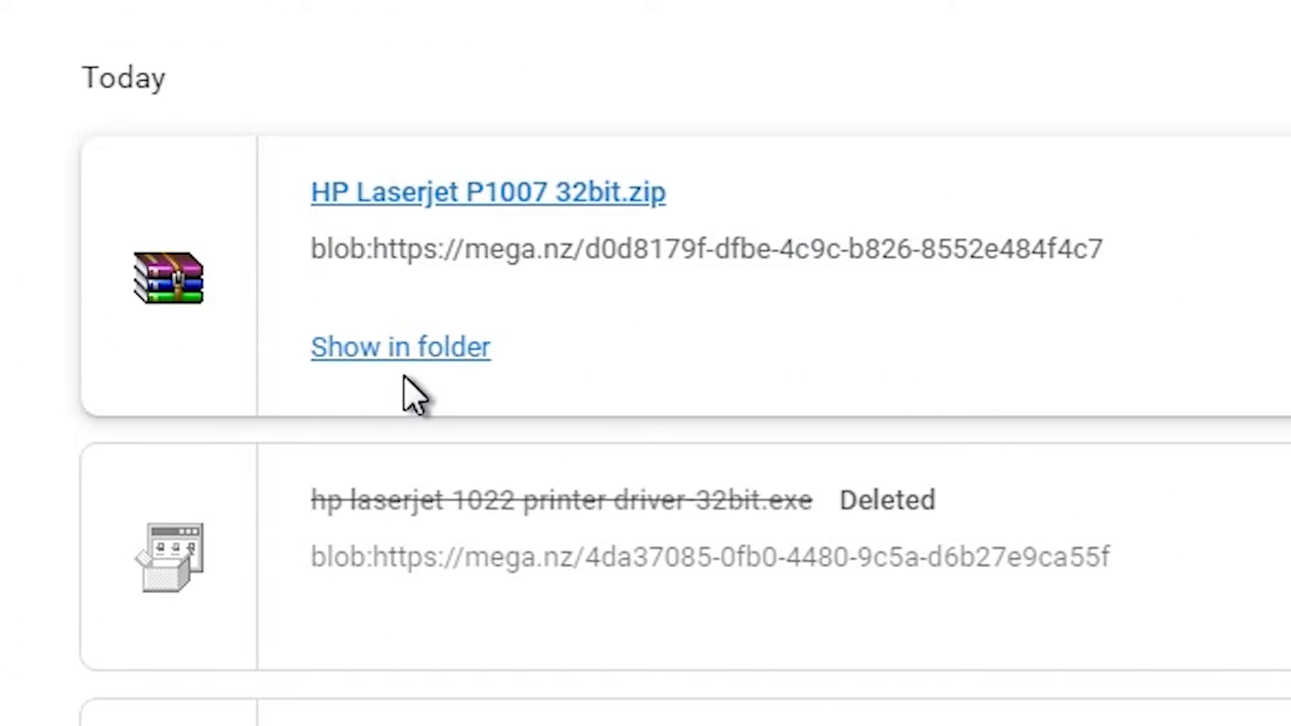
left_click(380, 347)
left_click(1230, 10)
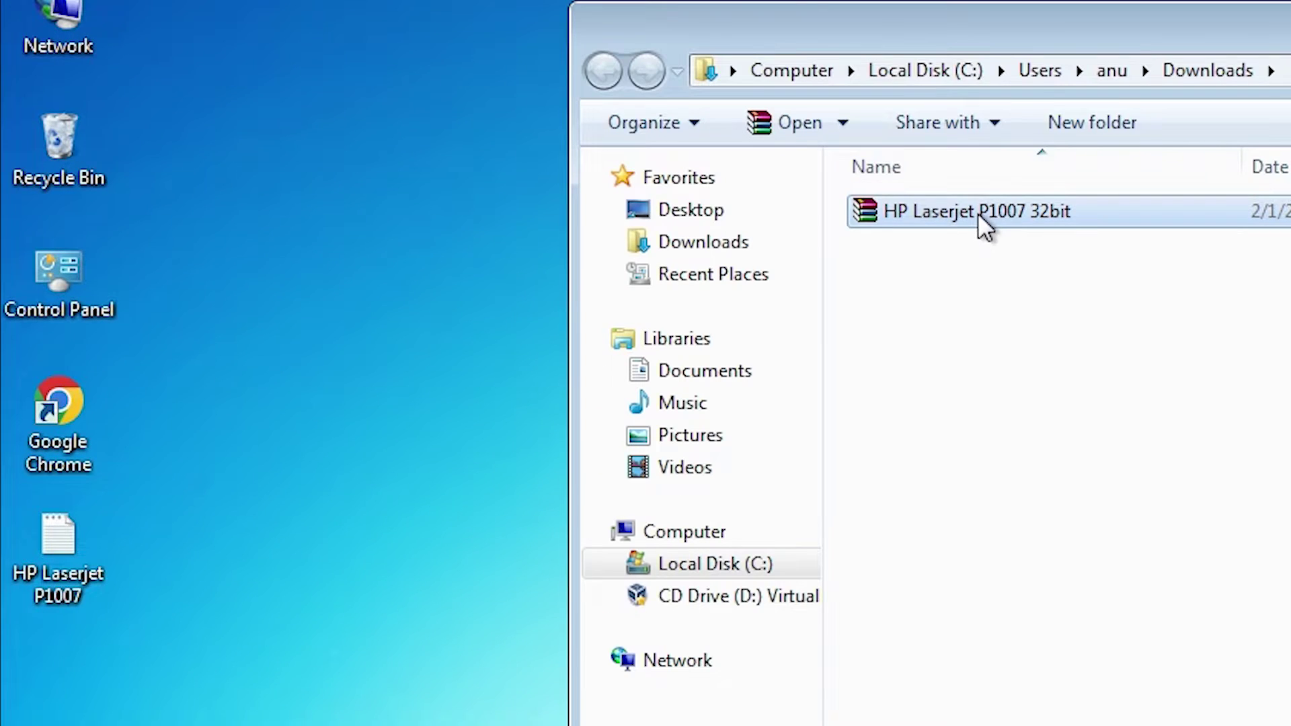
left_click_drag(703, 218, 202, 218)
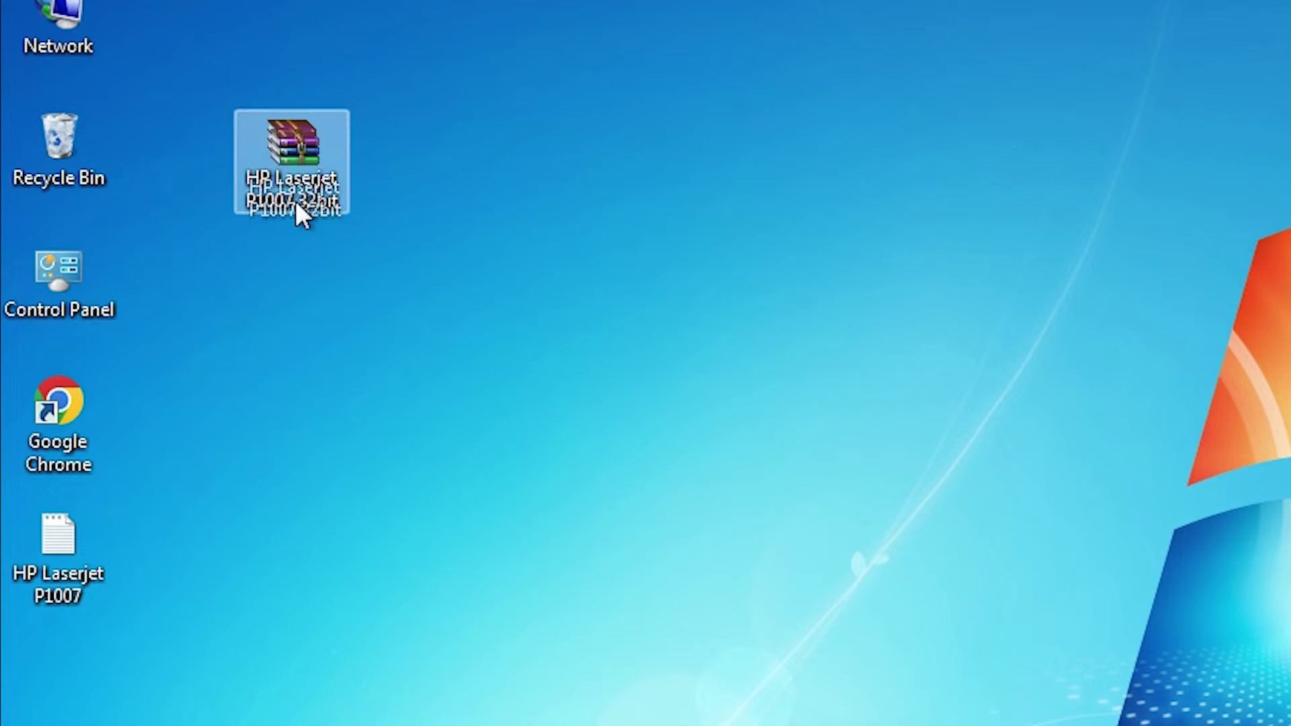
left_click_drag(296, 200, 224, 306)
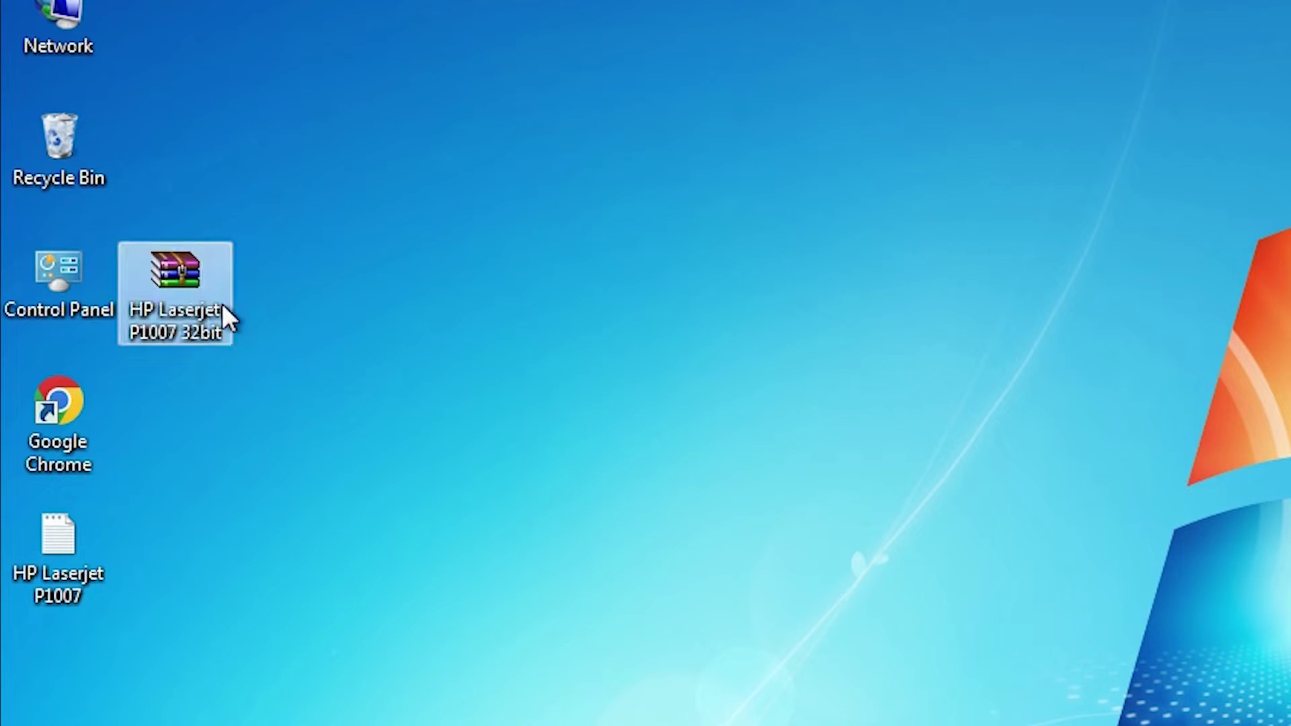
- Extract the HP Laserjet P1007 32bit archive to a desktop folder of the same name and view the extracted driver files
right_click(189, 294)
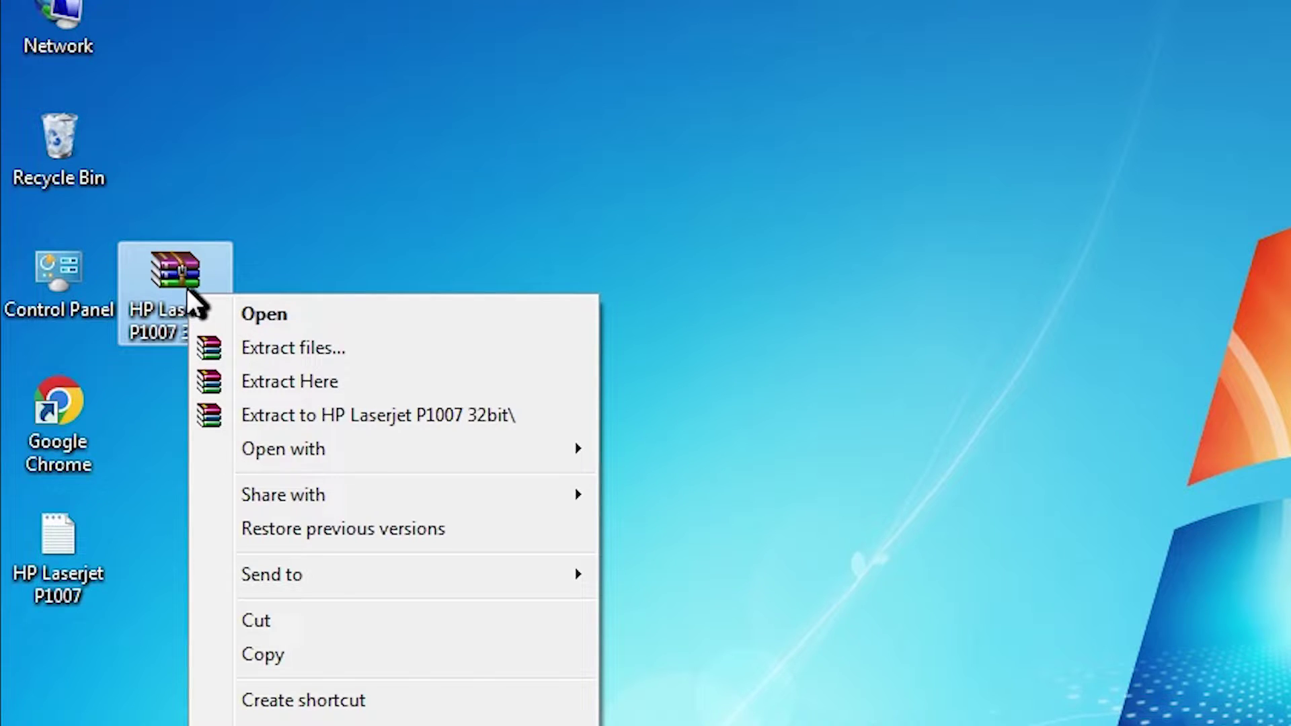
right_click(173, 289)
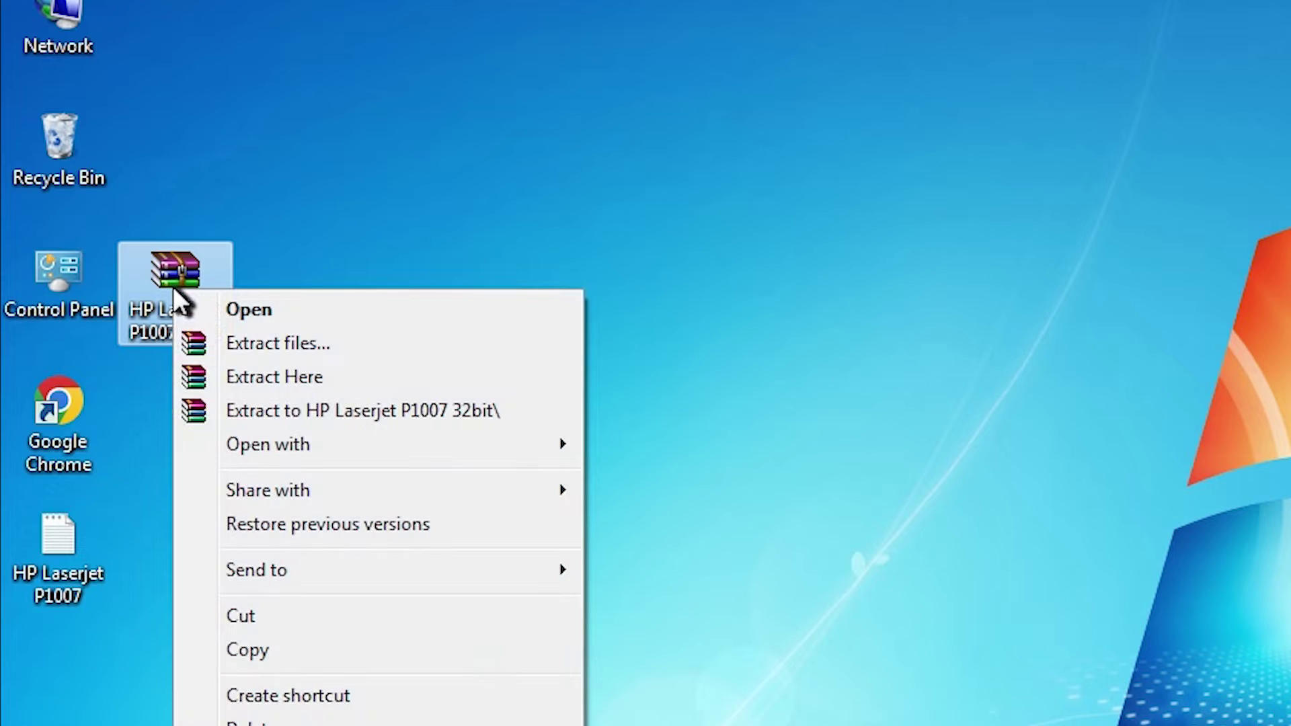
left_click(314, 342)
left_click(739, 652)
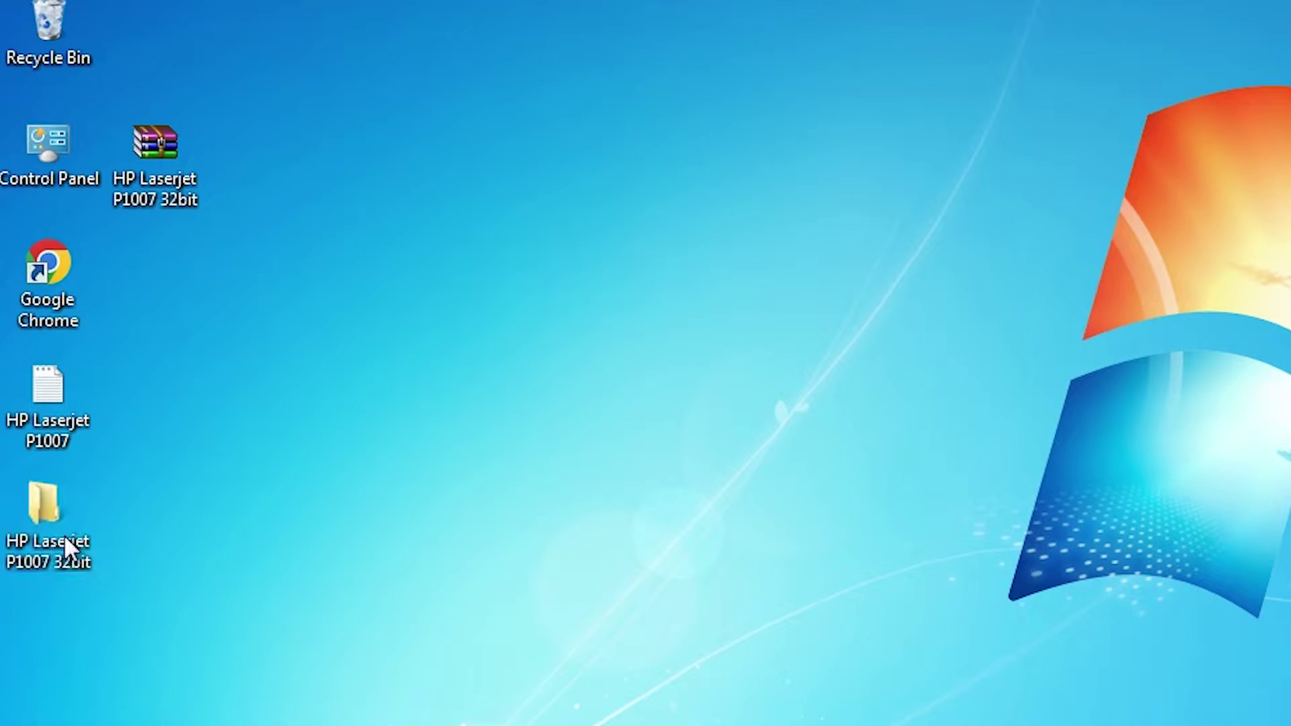
double_click(49, 524)
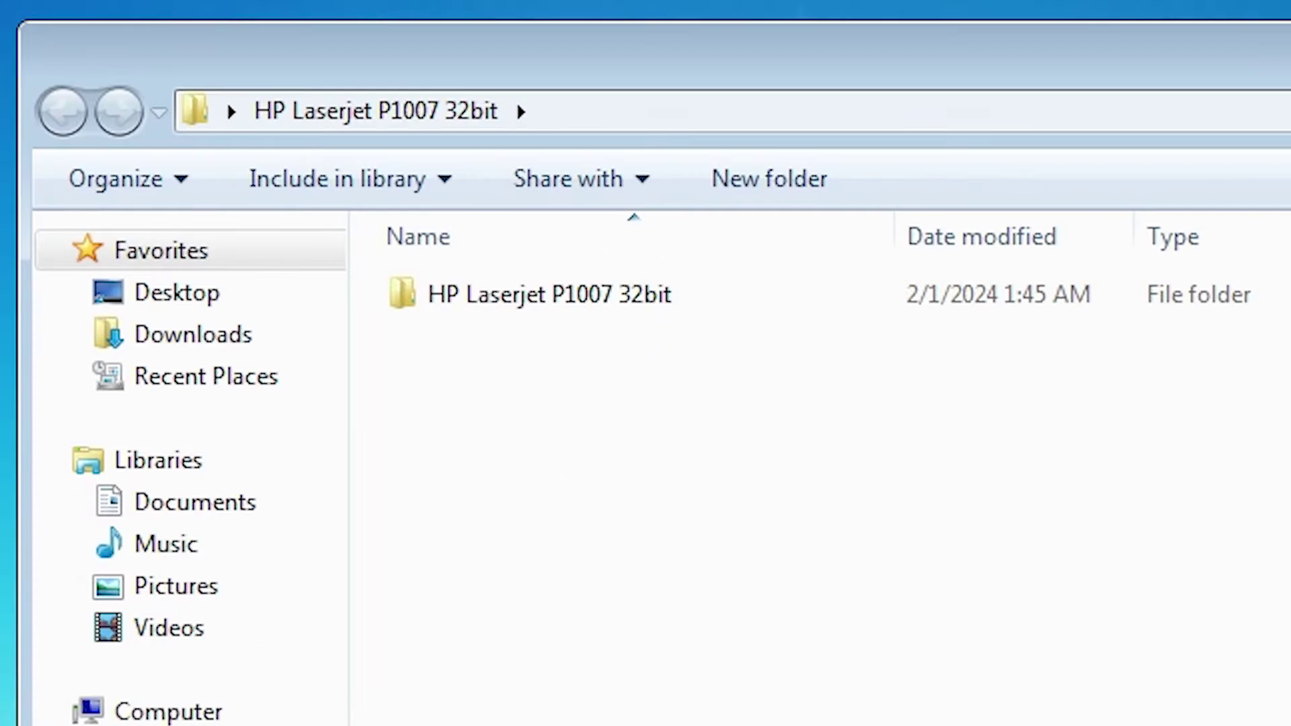
double_click(594, 294)
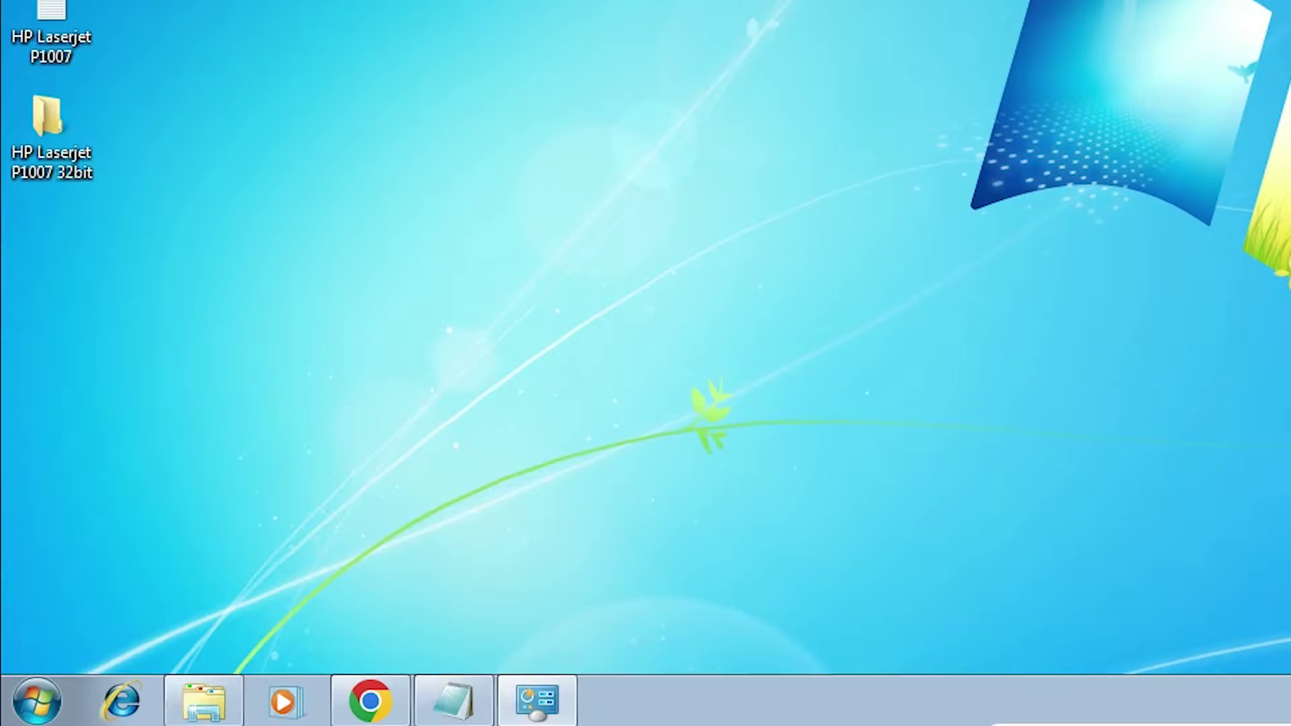
- Open Devices and Printers from the Control Panel and start adding a local printer
left_click(20, 715)
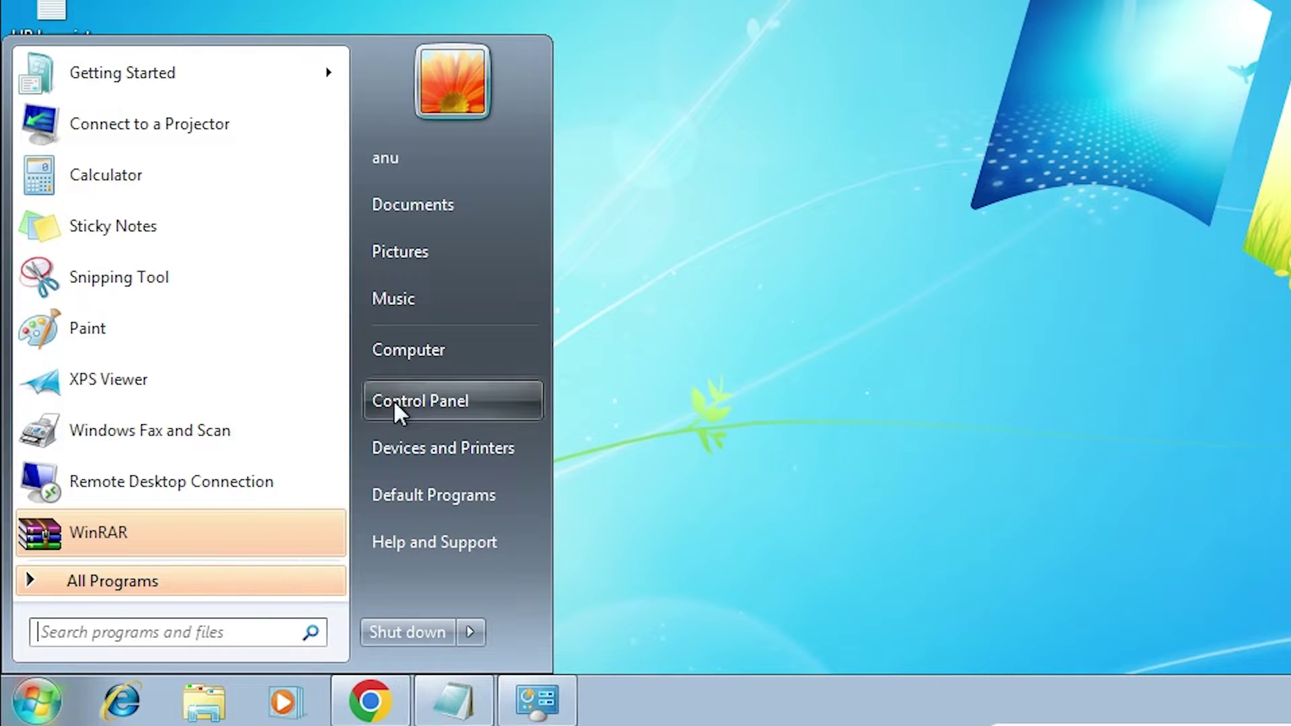
left_click(413, 398)
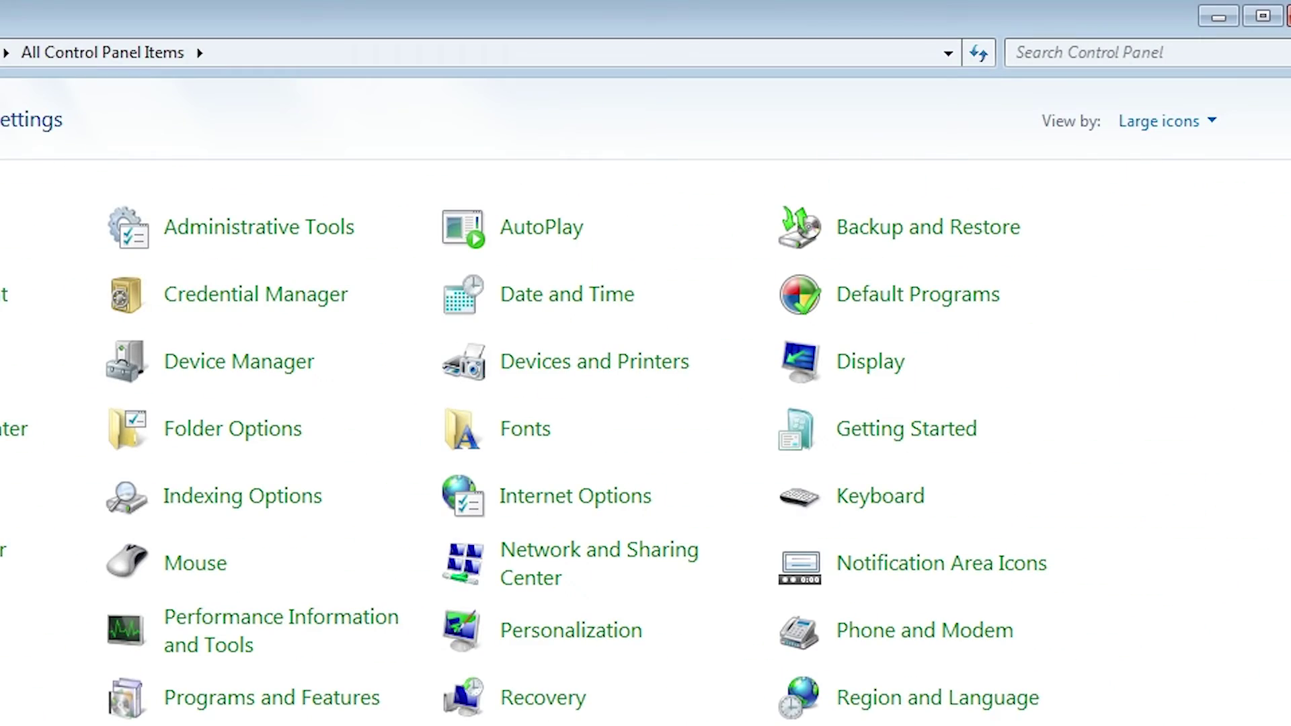
left_click(563, 370)
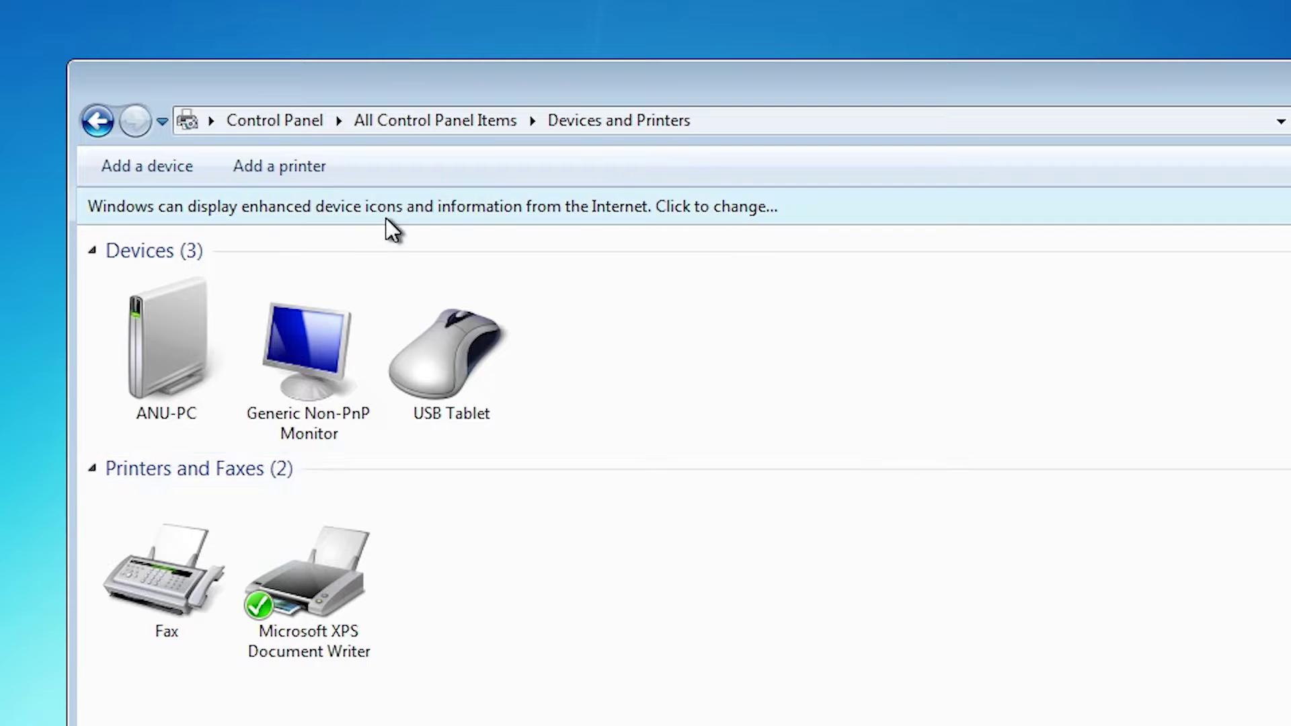
left_click(298, 169)
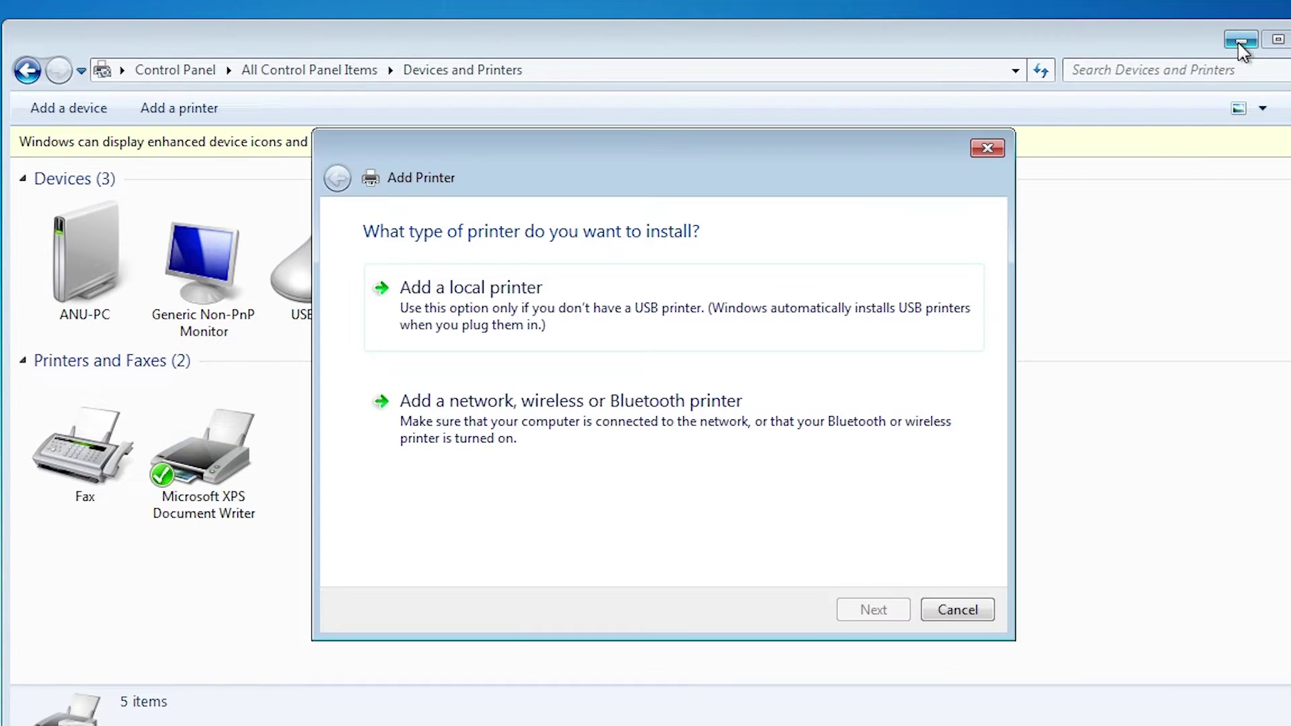
left_click(1240, 42)
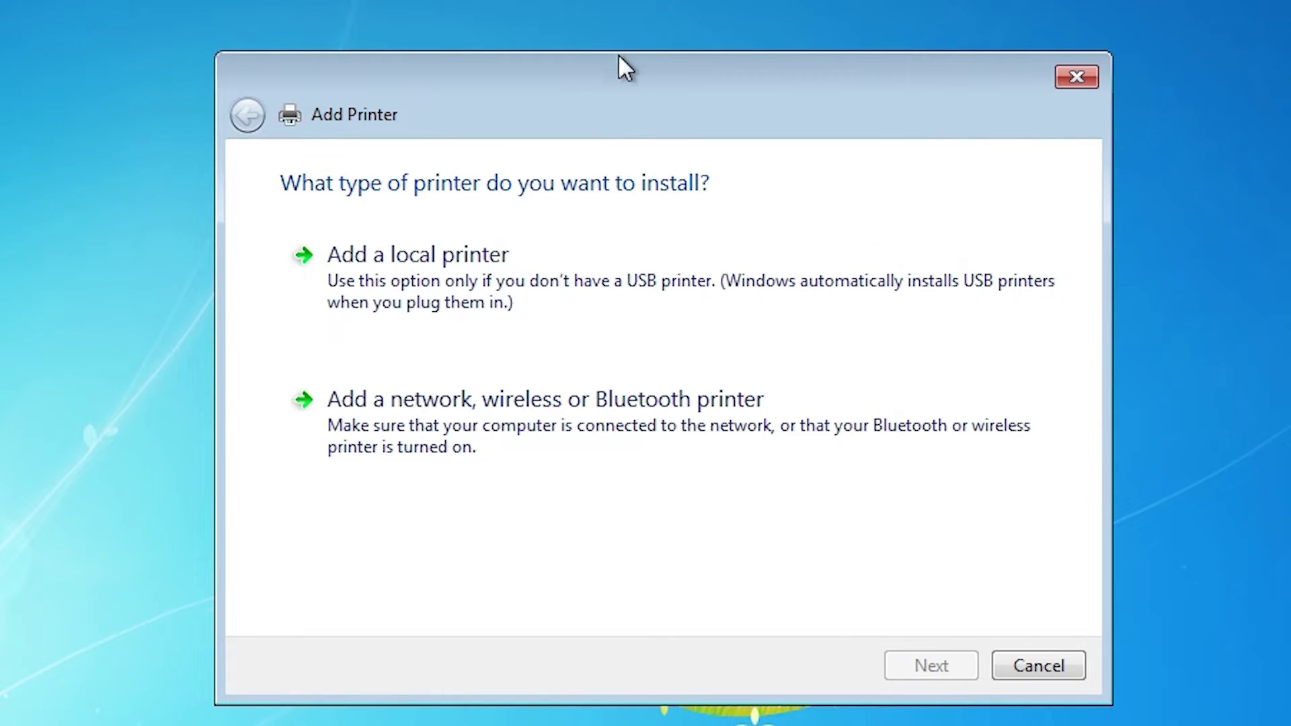
left_click(522, 281)
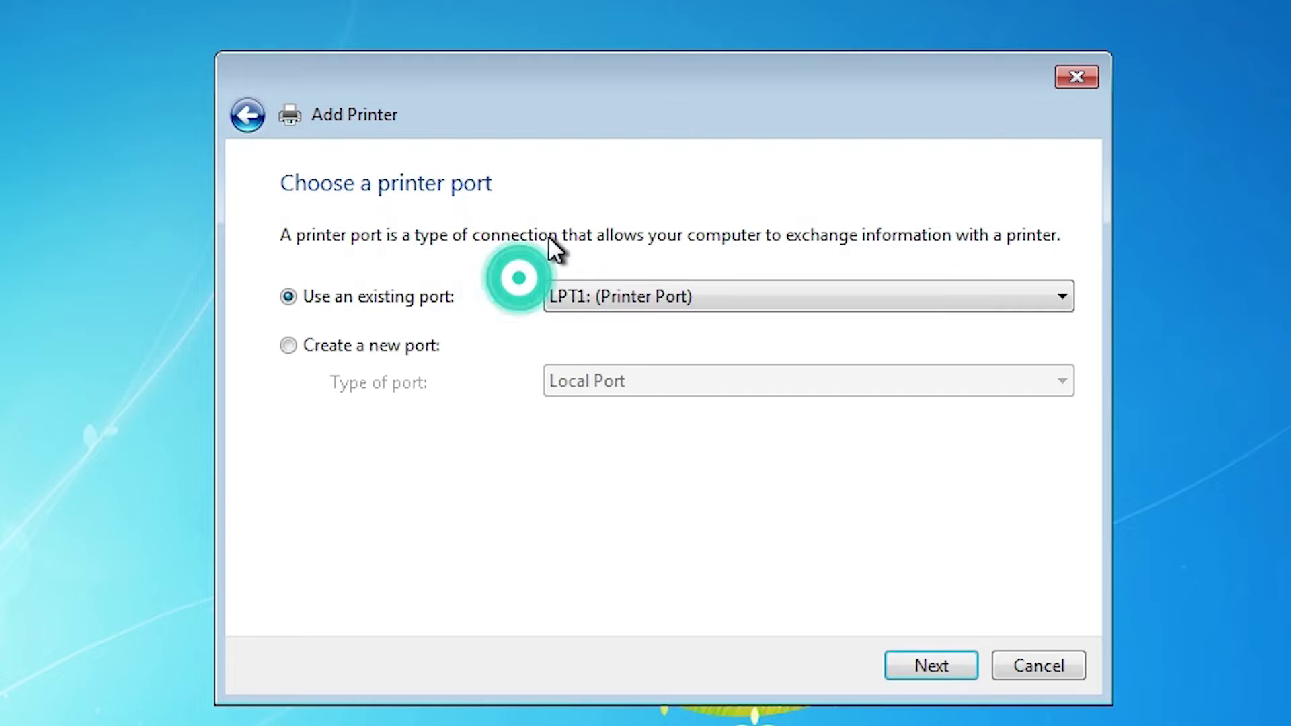
- Choose the existing port USB_001 (Local Port) for the new printer and continue to the driver selection
left_click(657, 296)
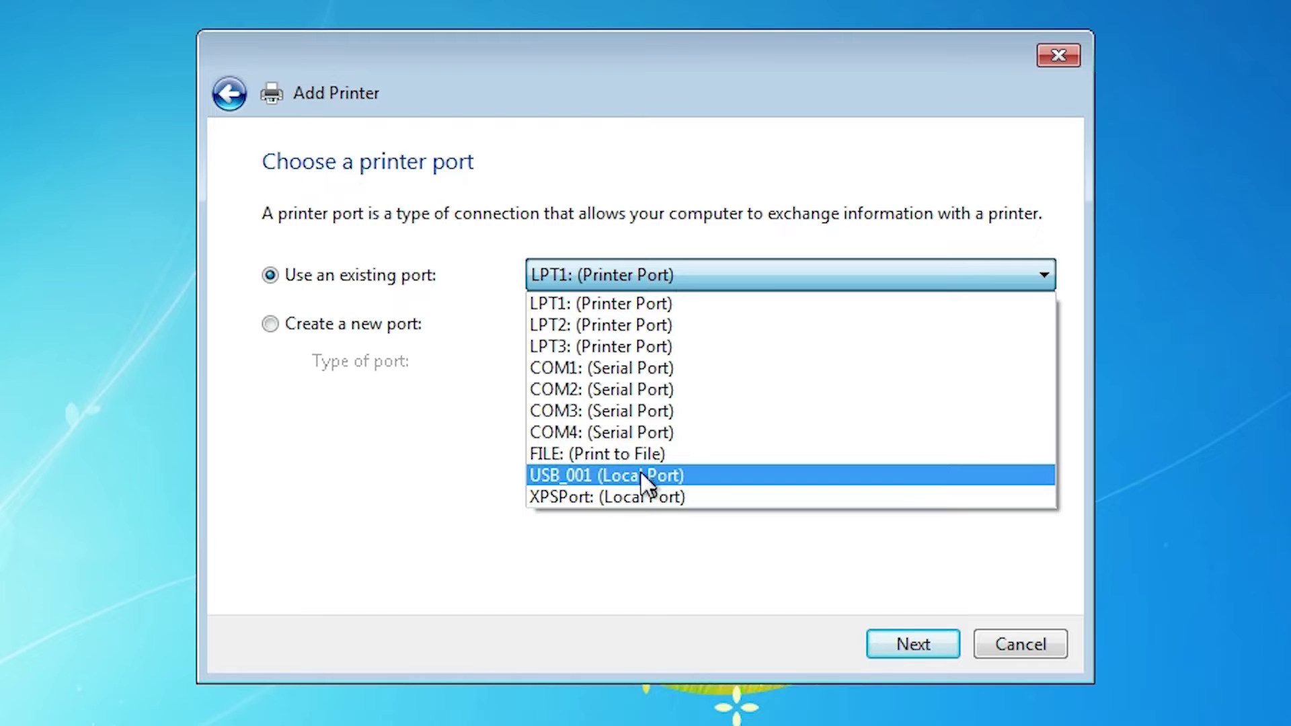
left_click(687, 479)
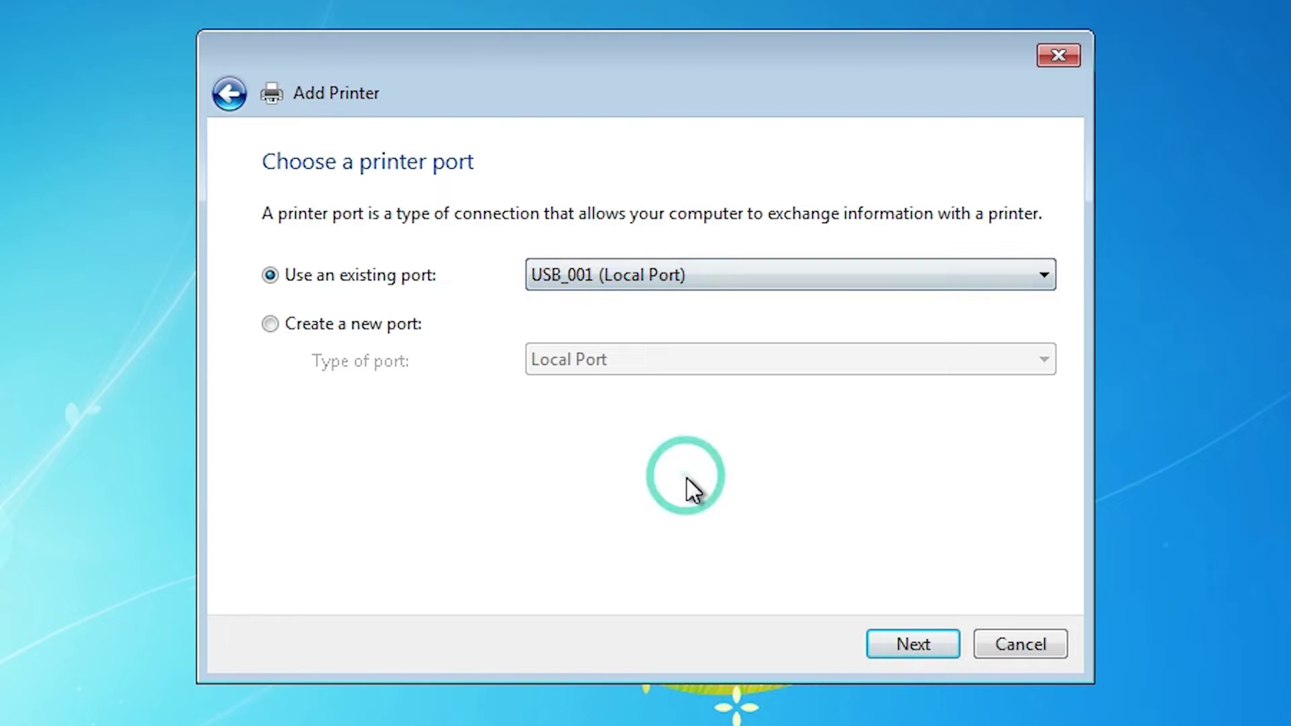
left_click(902, 632)
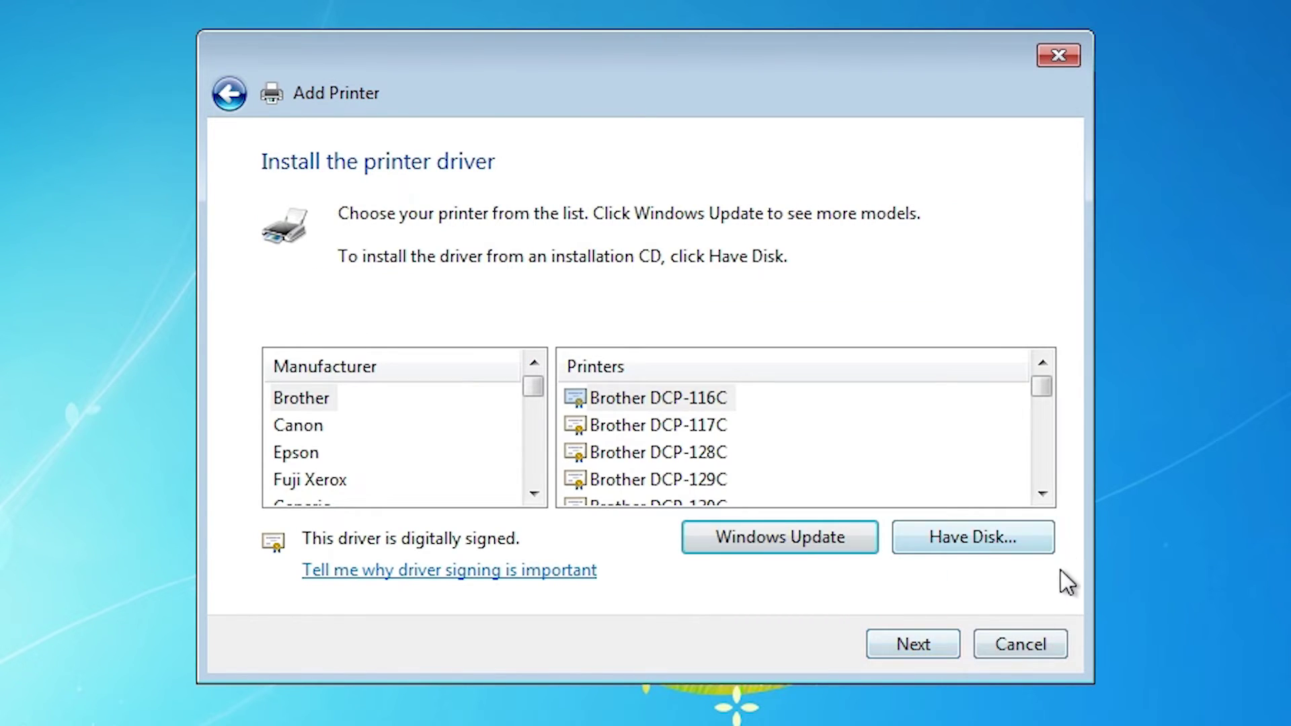
- Load the printer driver from disk using the HPLJP1005 setup file in the inner HP Laserjet P1007 32bit folder on the desktop
left_click(1043, 541)
left_click(884, 491)
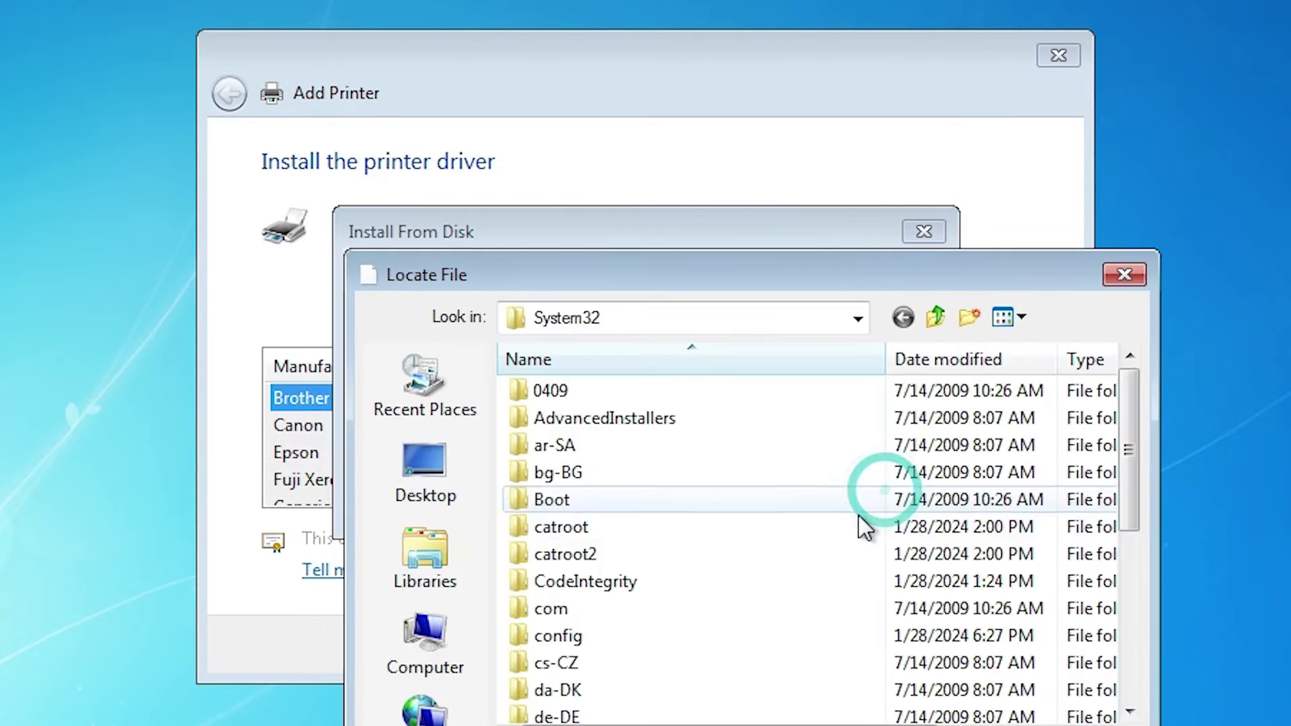
left_click(455, 277)
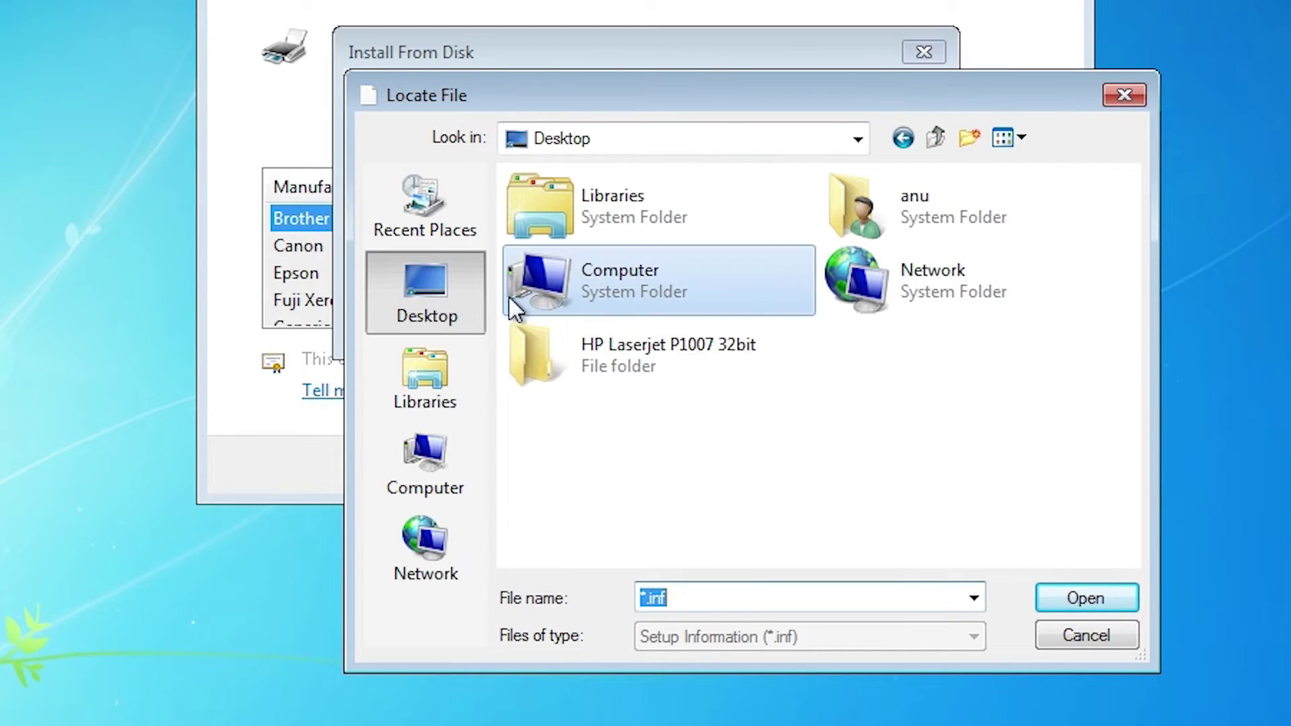
double_click(598, 354)
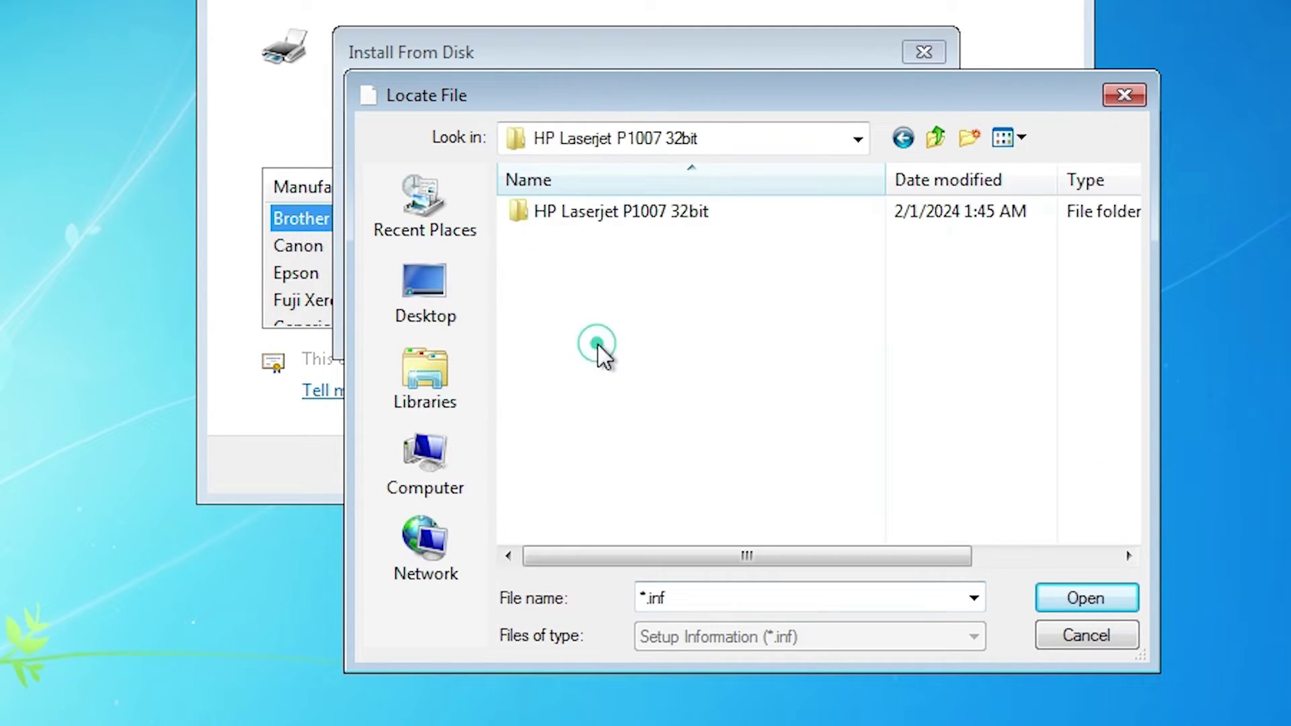
double_click(672, 215)
left_click(583, 238)
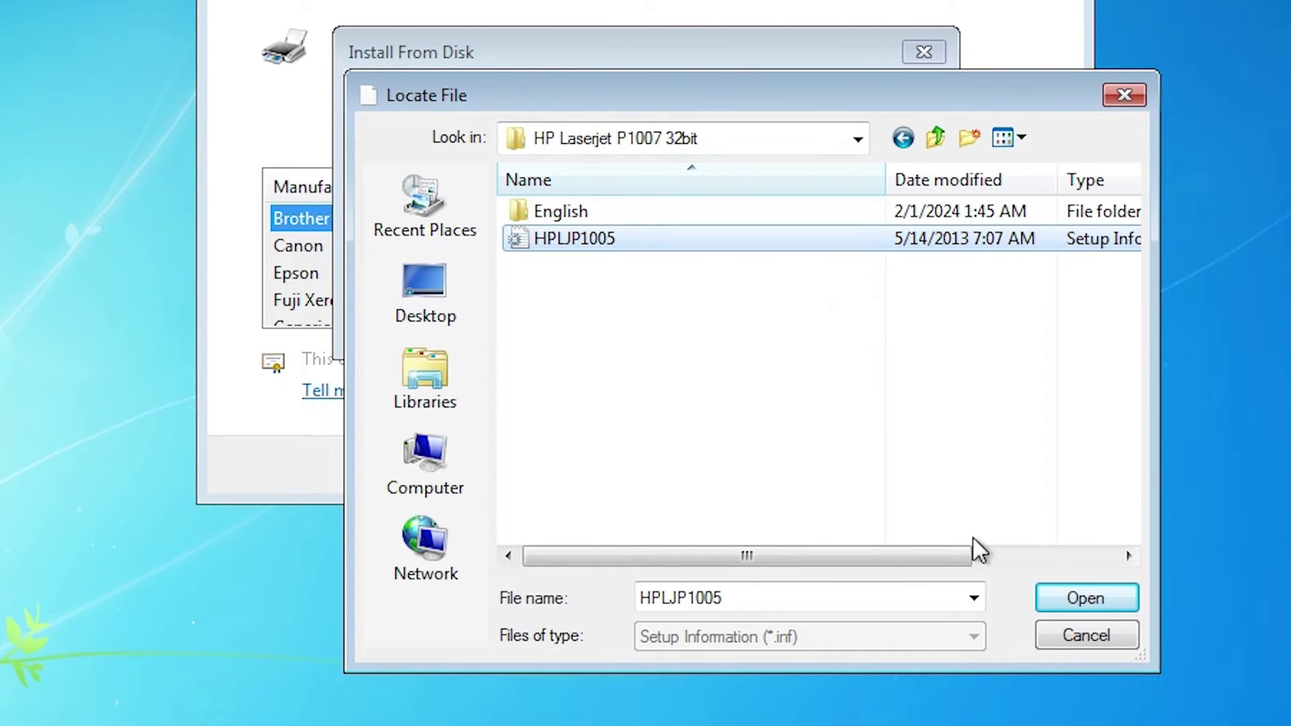
left_click(1075, 605)
left_click(897, 110)
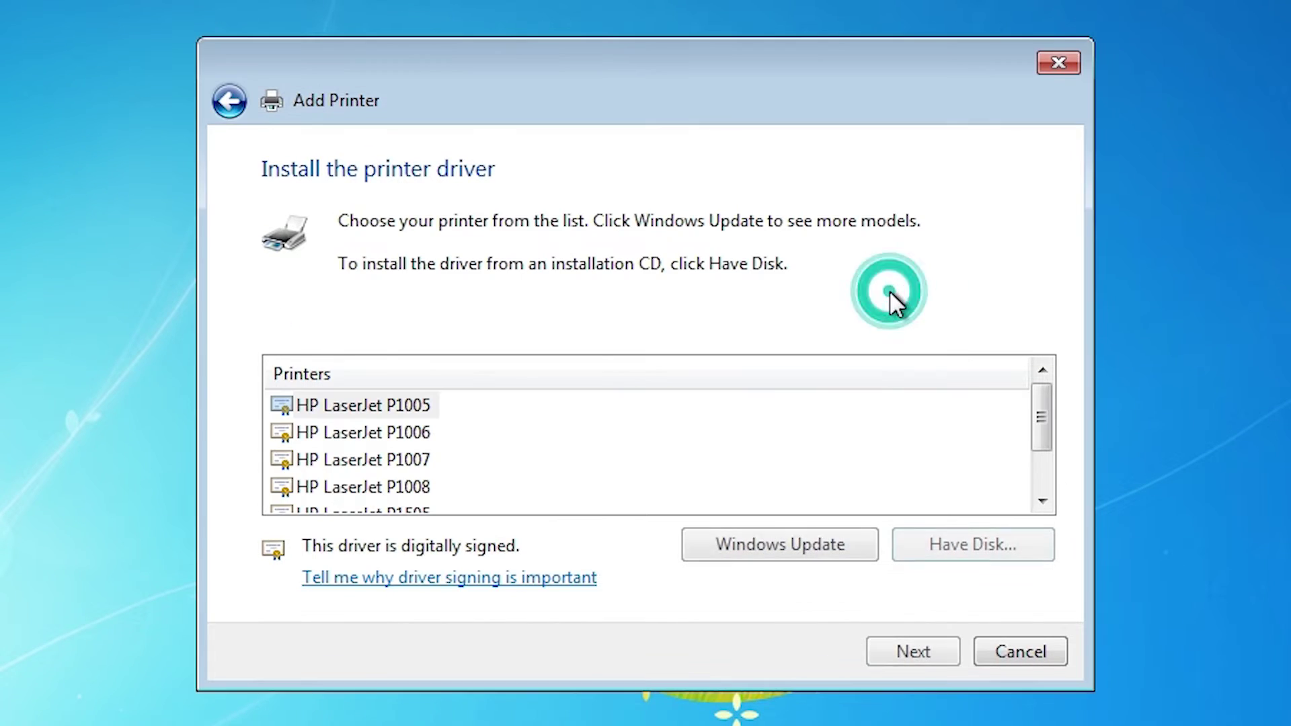
- Install the HP LaserJet P1007 driver, keep the suggested printer name, and finish adding the printer without printing a test page
left_click(423, 469)
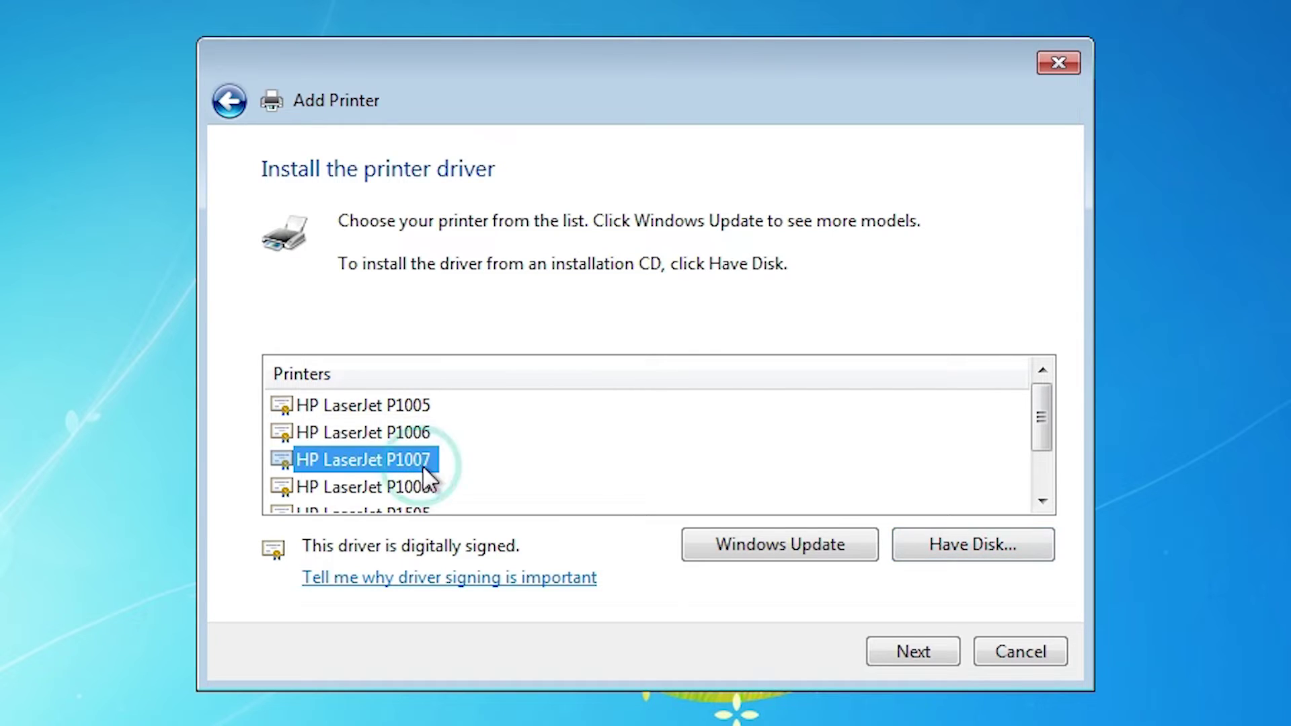
scroll(484, 480, "down", 1)
scroll(507, 470, "up", 1)
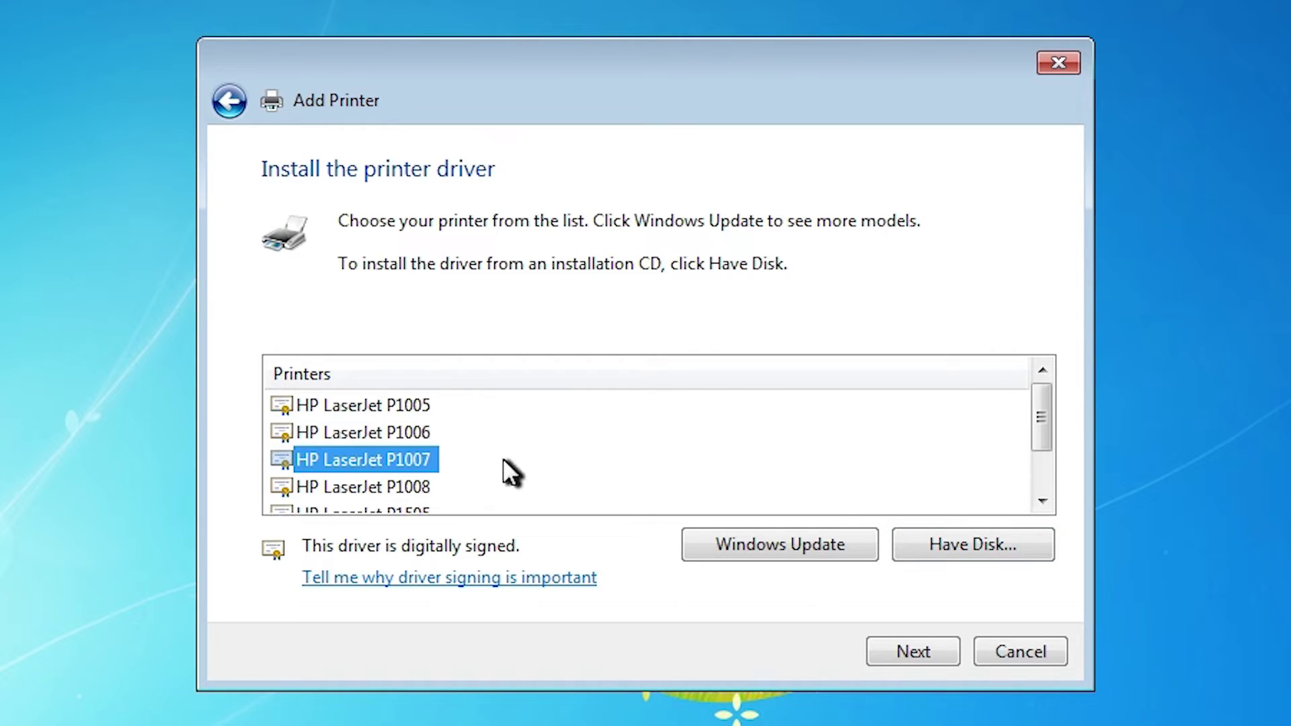
left_click(934, 648)
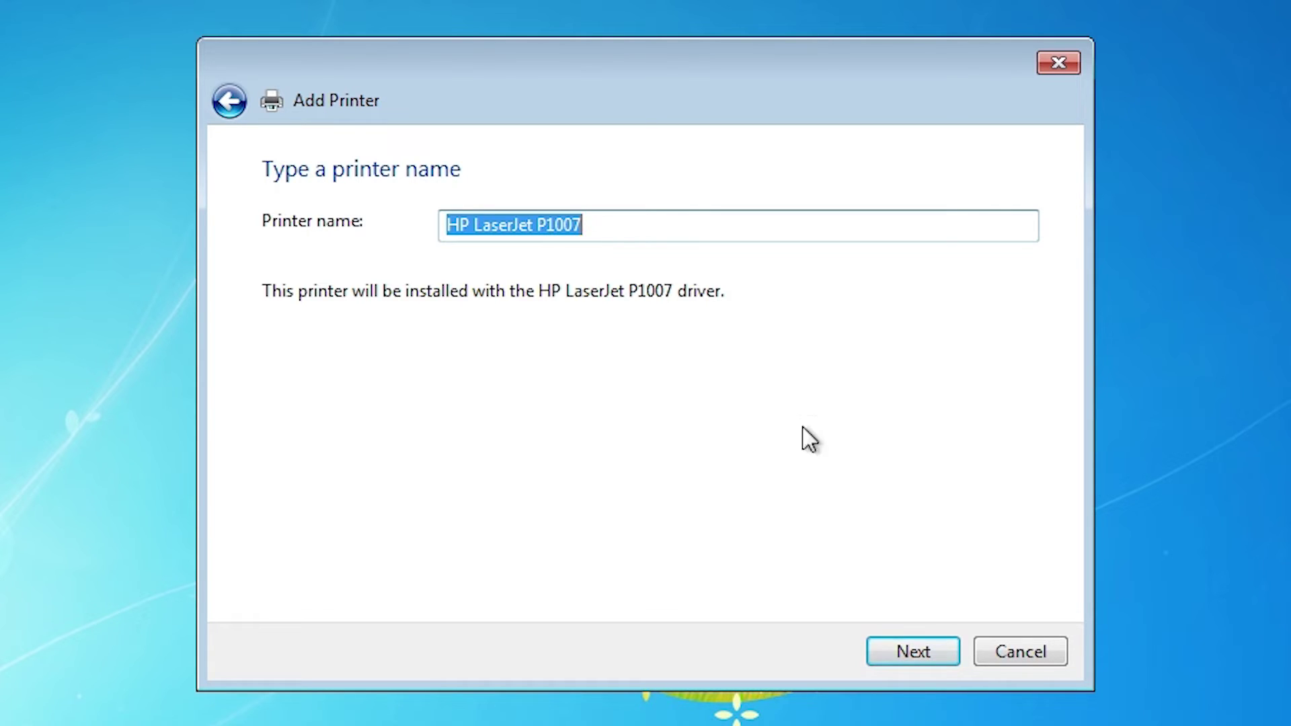
left_click(913, 652)
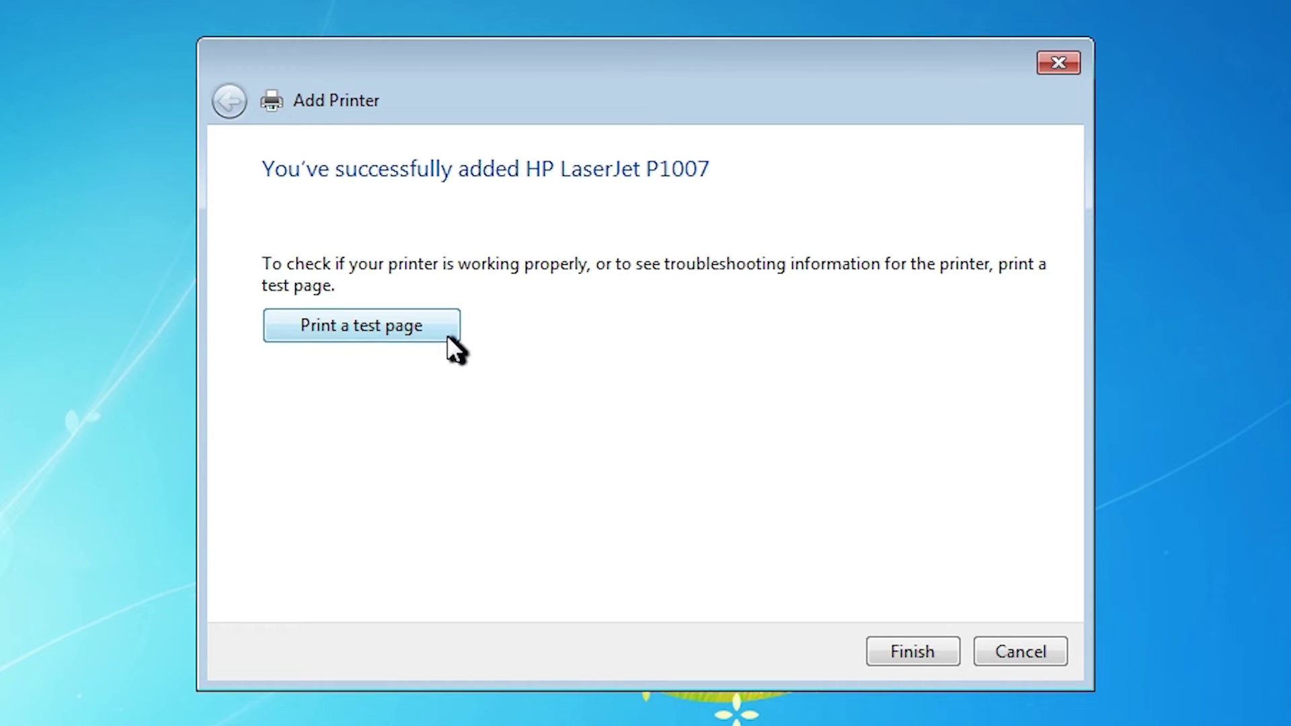
left_click(888, 657)
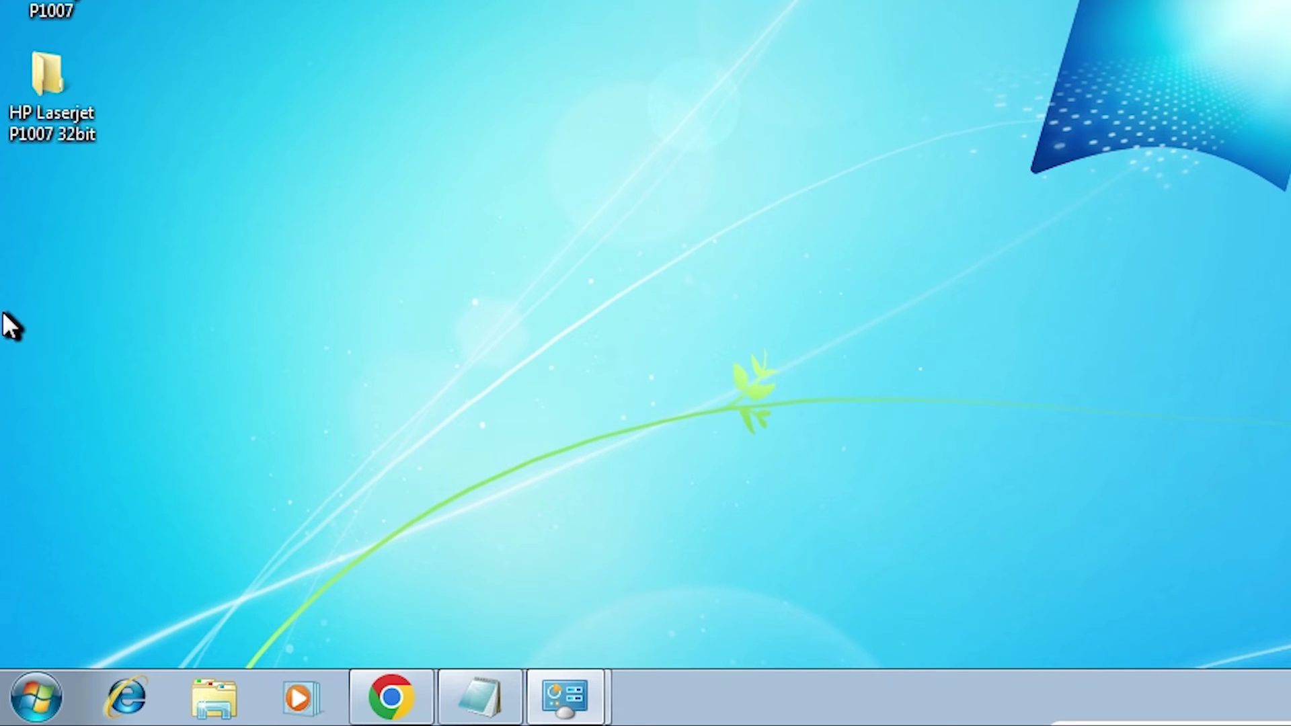
- Reopen Devices and Printers from the Control Panel to check that the HP LaserJet P1007 is listed
left_click(39, 718)
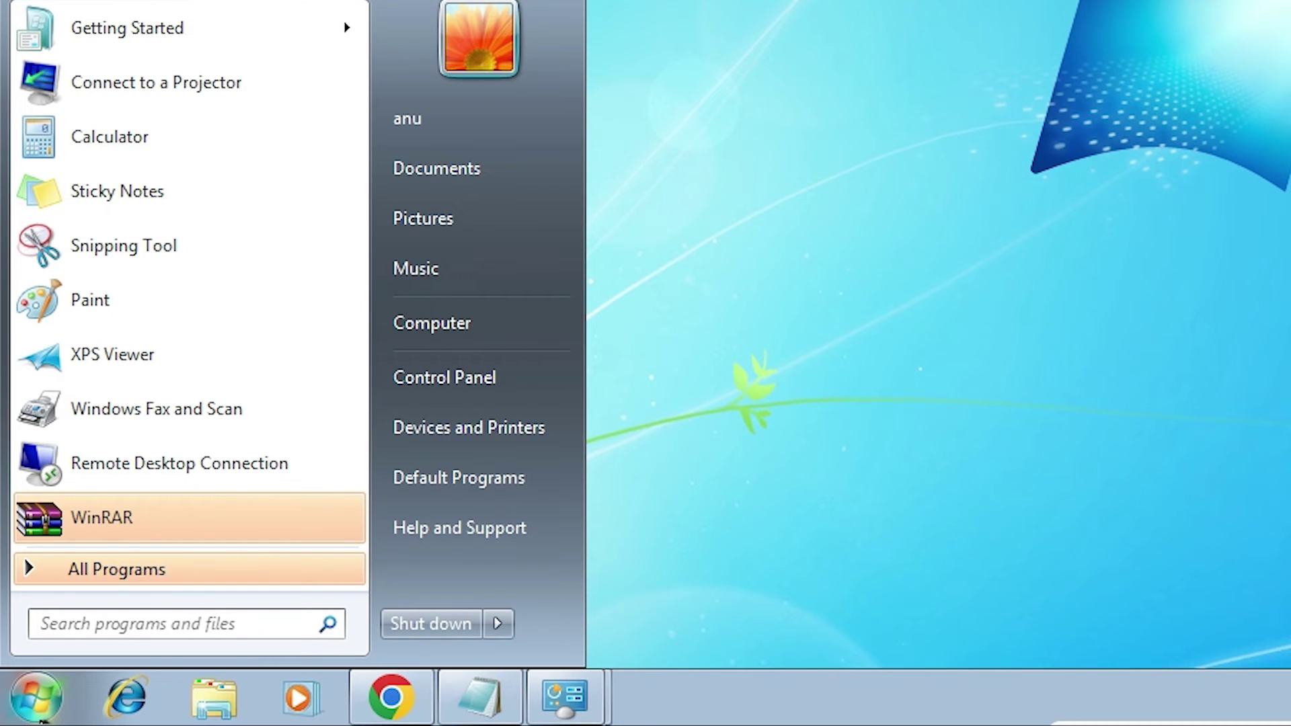
left_click(530, 377)
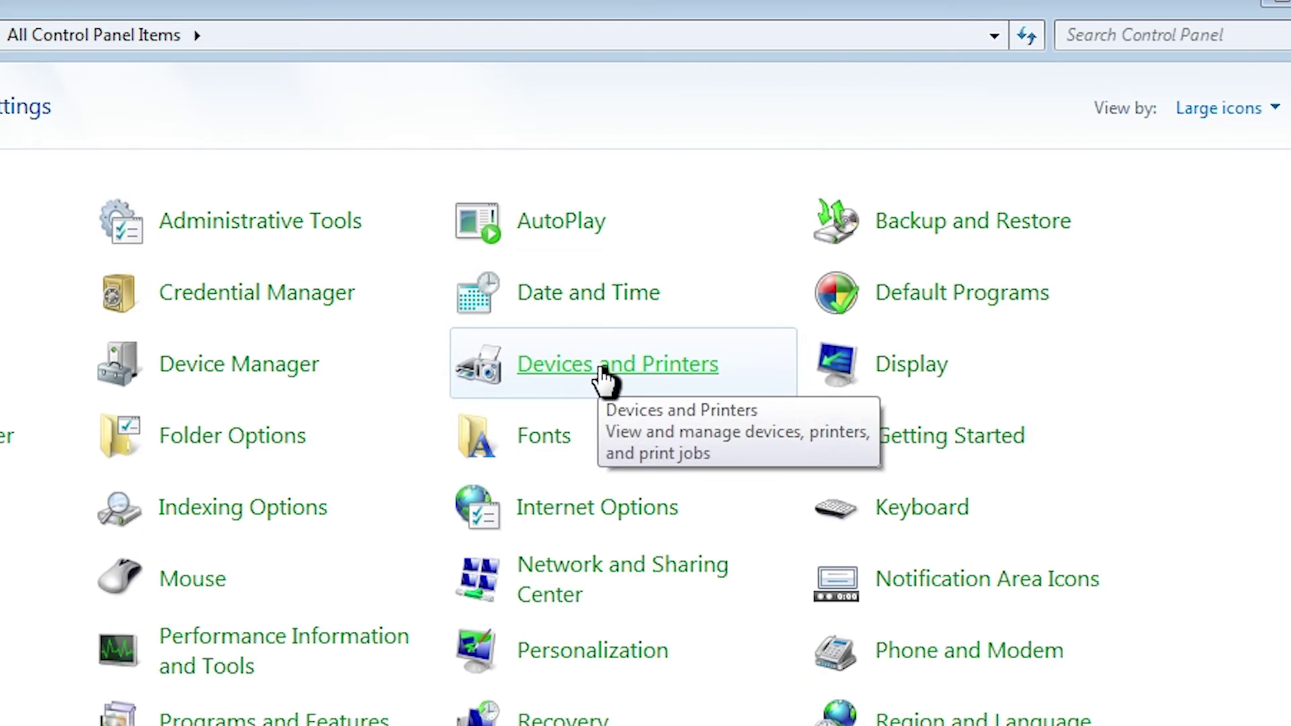
left_click(600, 371)
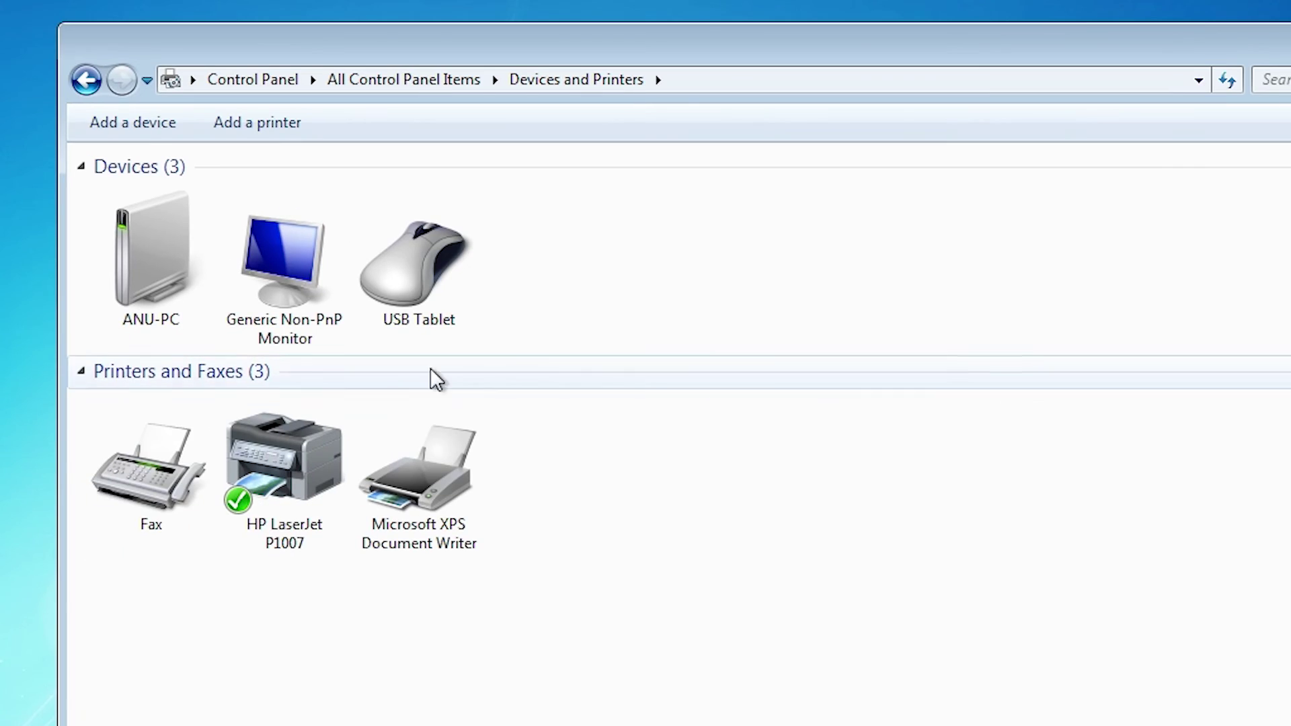